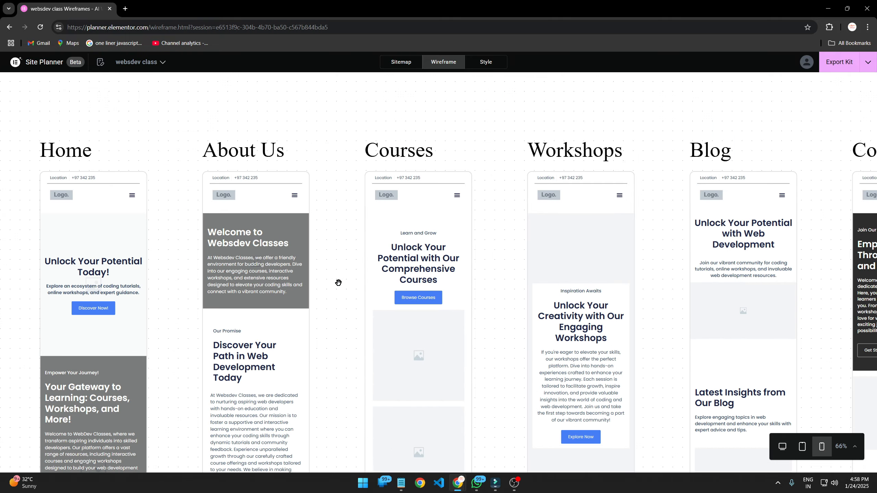
scroll(337, 282, "down", 3)
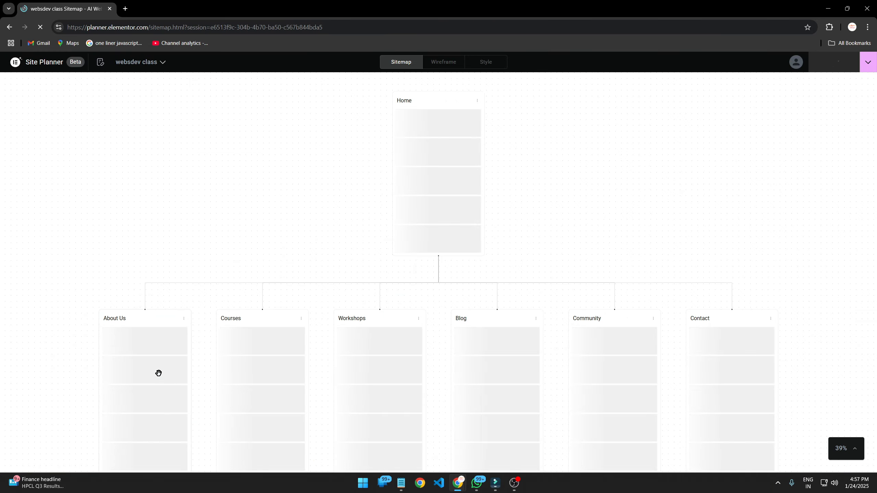
left_click(443, 63)
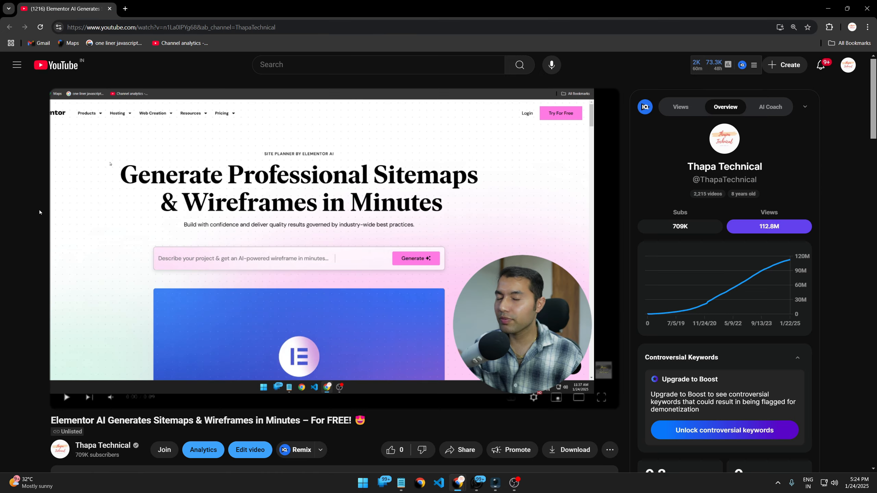
- Open the free site planner link from the YouTube video's description in a new browser tab
scroll(24, 220, "down", 10)
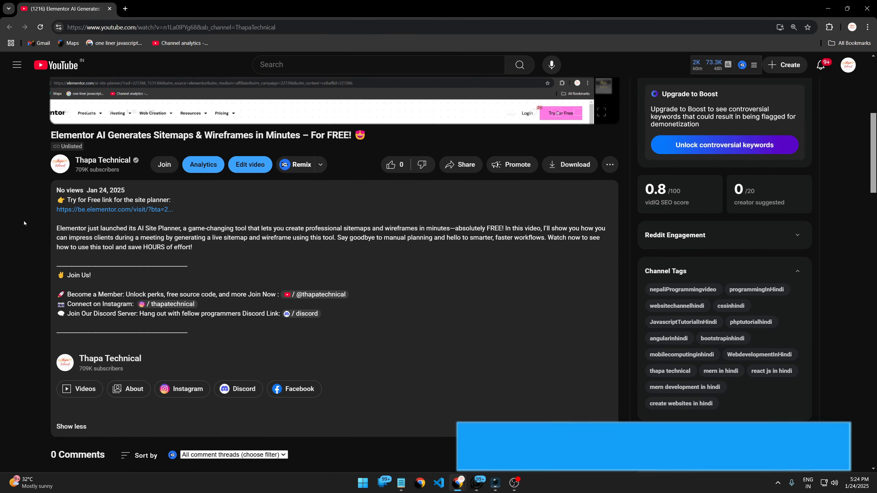
scroll(23, 221, "up", 10)
scroll(24, 220, "down", 7)
right_click(151, 212)
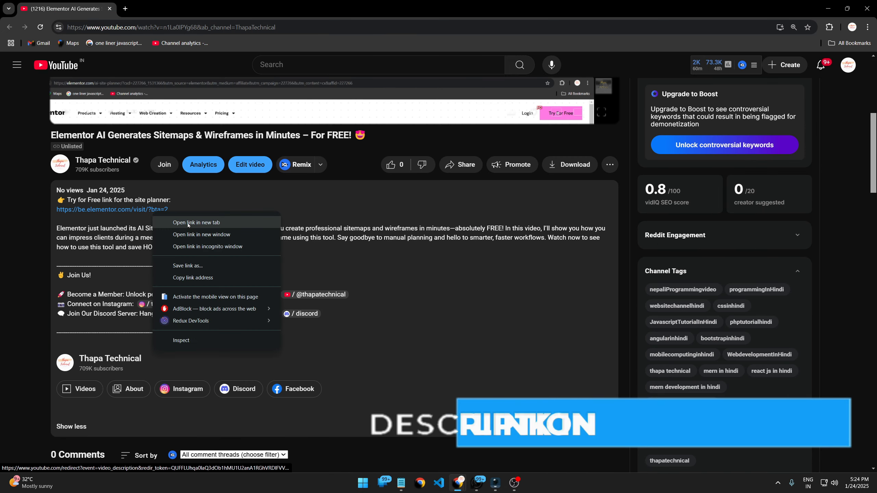
left_click(189, 223)
- Look through the AI Site Planner landing page and start a new free site plan with the AI chat
scroll(205, 247, "down", 7)
left_click(308, 250)
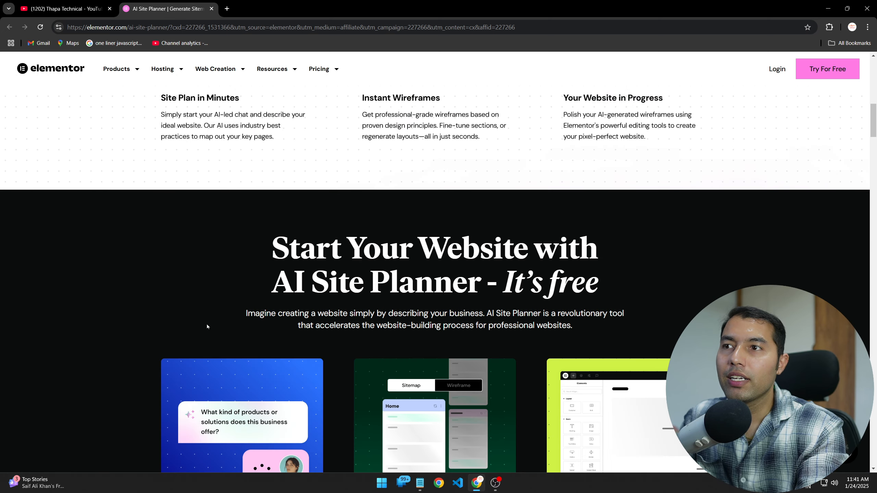
scroll(179, 253, "up", 3)
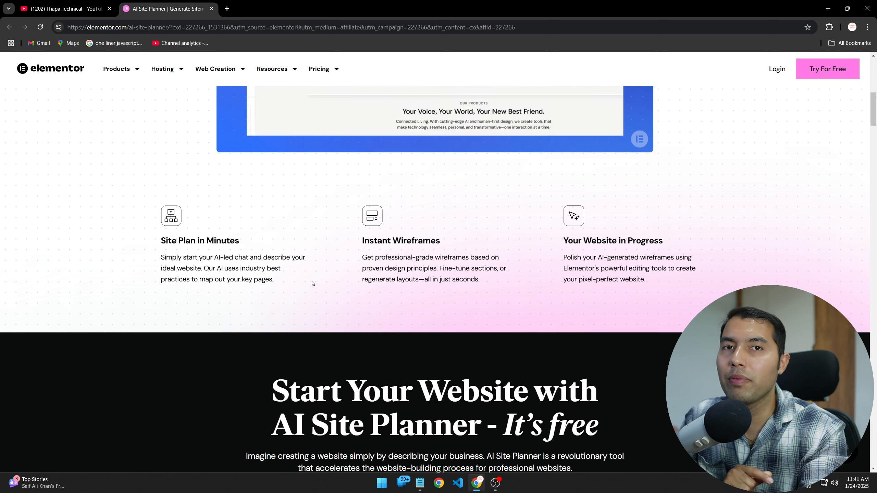
scroll(220, 360, "down", 3)
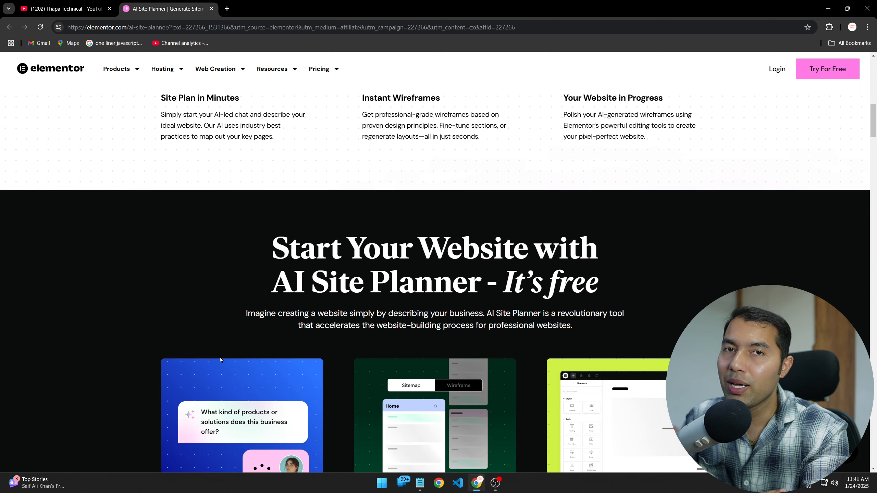
scroll(220, 360, "down", 12)
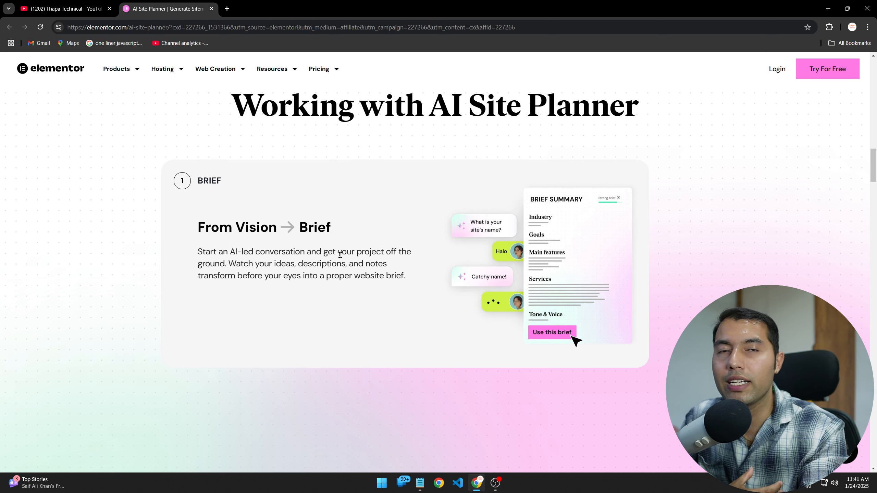
scroll(340, 254, "down", 5)
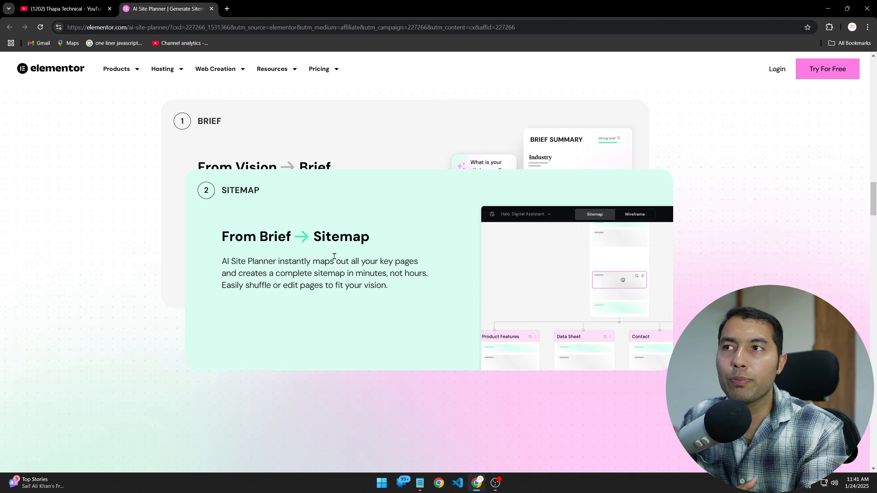
scroll(368, 263, "down", 5)
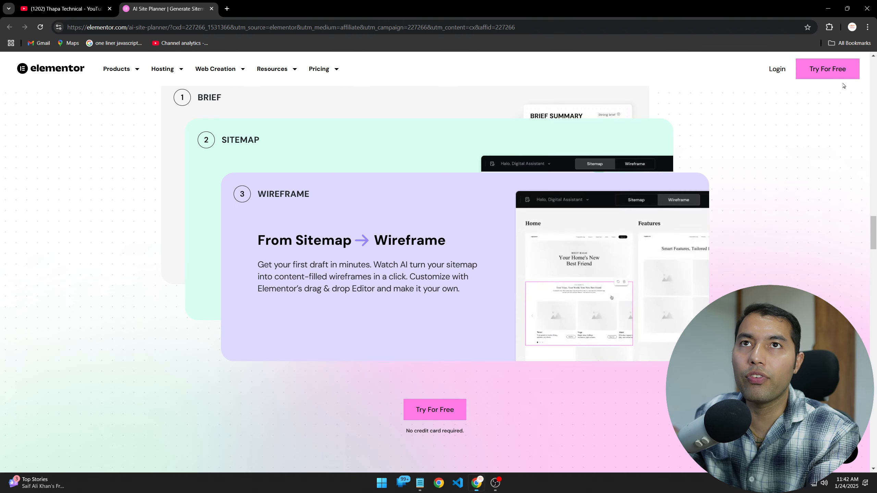
left_click(440, 416)
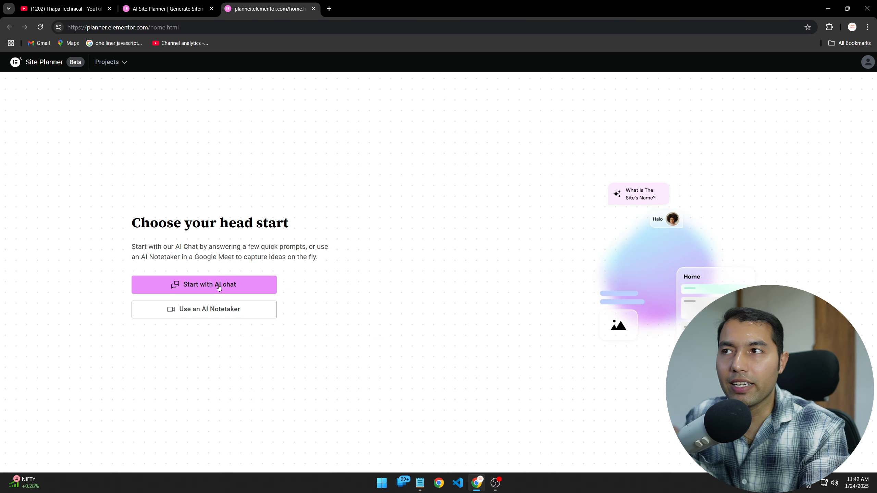
left_click(337, 285)
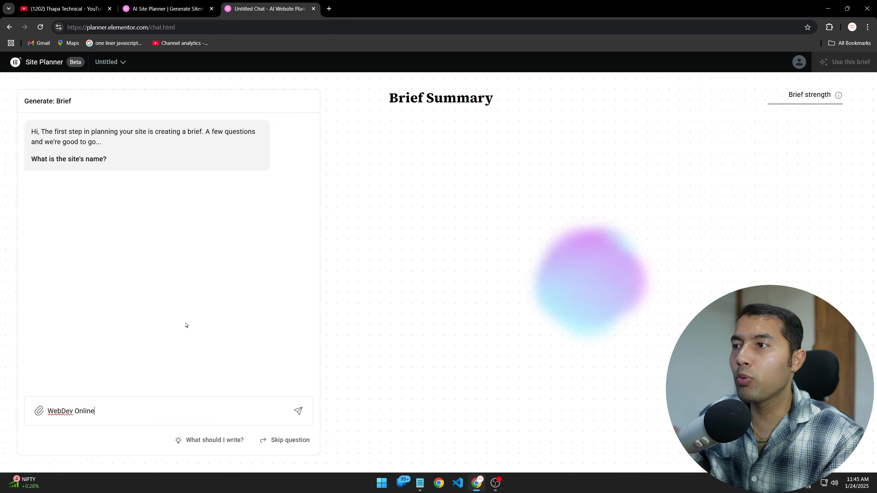
- Give the site name WebDev Online Classes and the primary goal: affordable, engaging online web development classes, including HTML, CSS, JavaScript, and more
type("Classes")
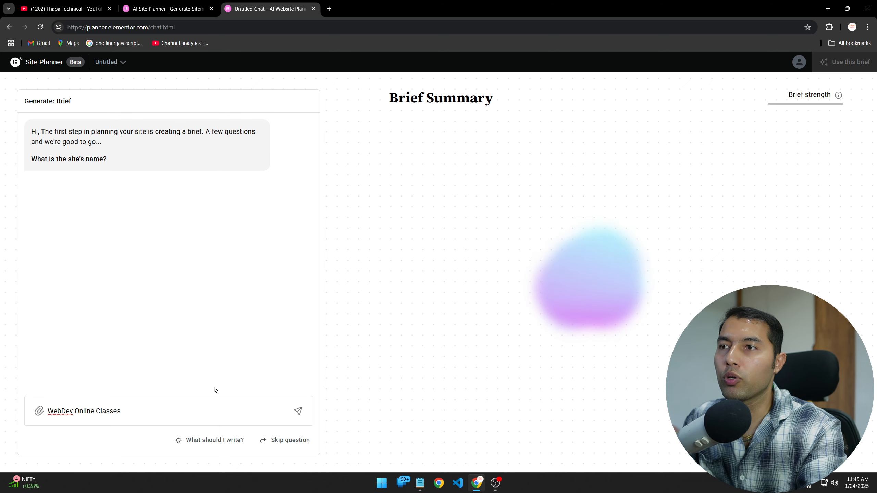
left_click(298, 411)
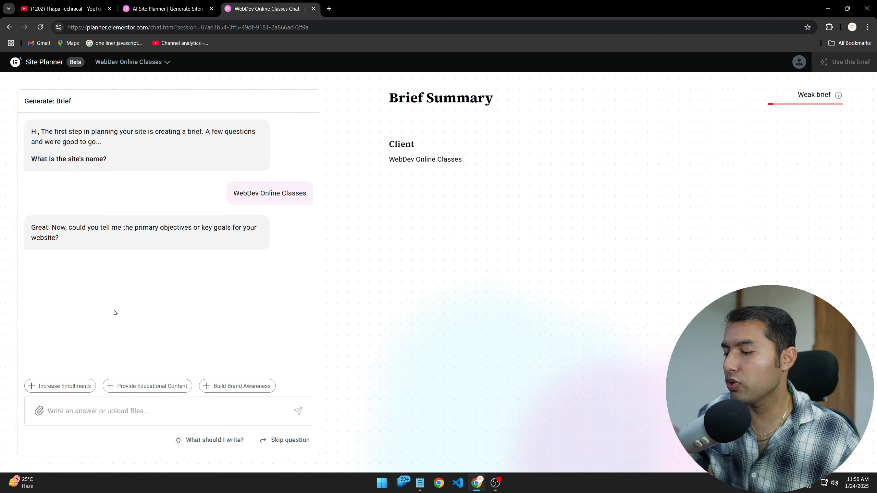
type("To provide affordable and engaging online classes for web development, including HTML, CSS, JavaScript, and more.")
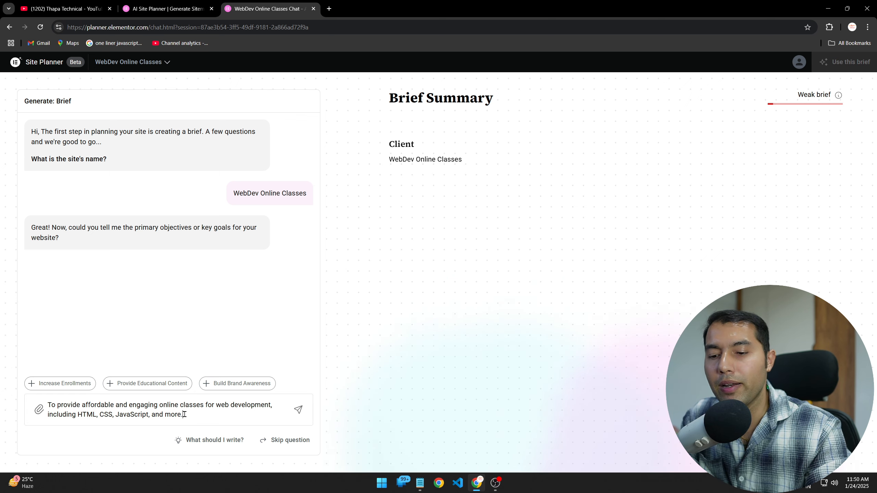
key("Return")
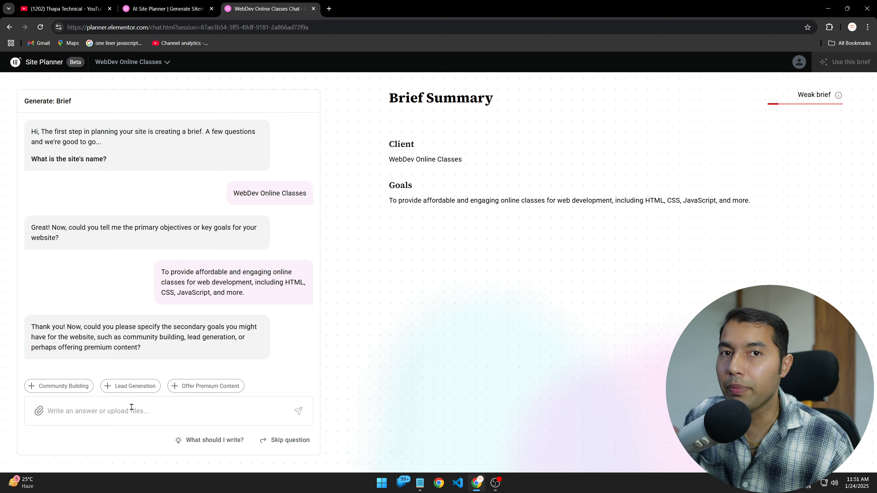
- Submit secondary goals: reach beginners and aspiring web developers, primarily students and working professionals aged 18–35, build a community and offer premium content
type("I want to get more reach to Beginners and aspiring web developers, primarily students and working professionals aged 18–35.")
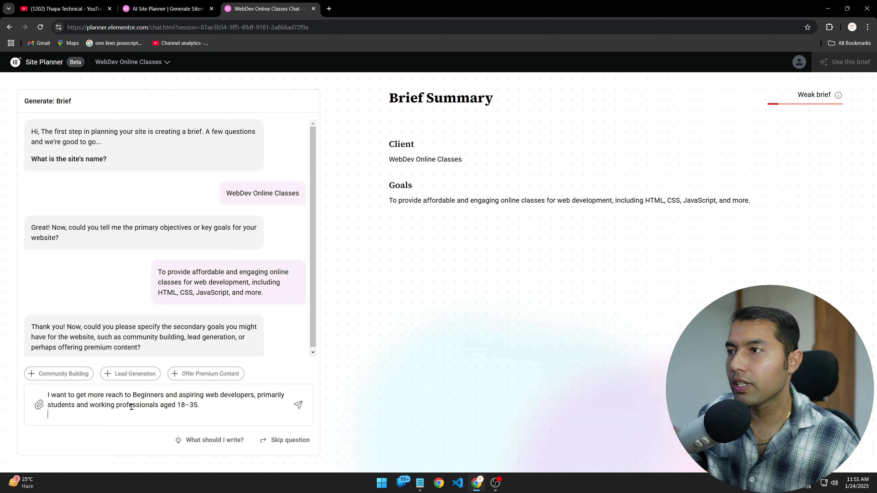
key("BackSpace")
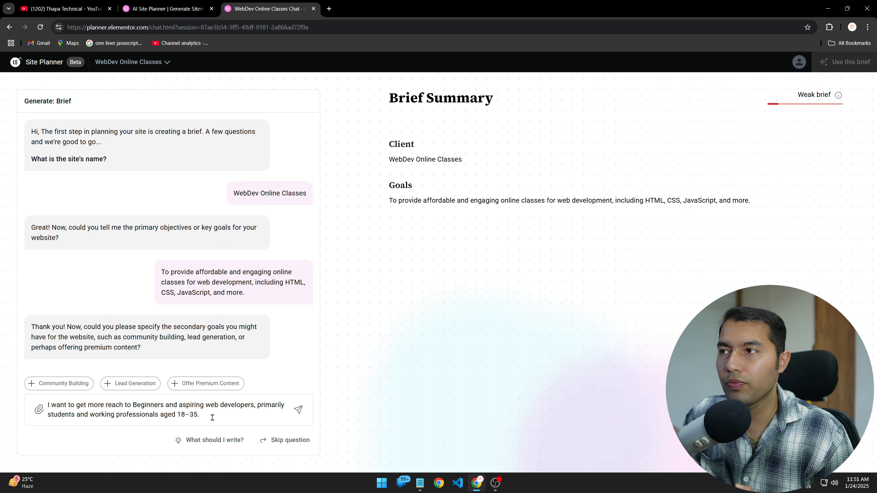
type("And also ")
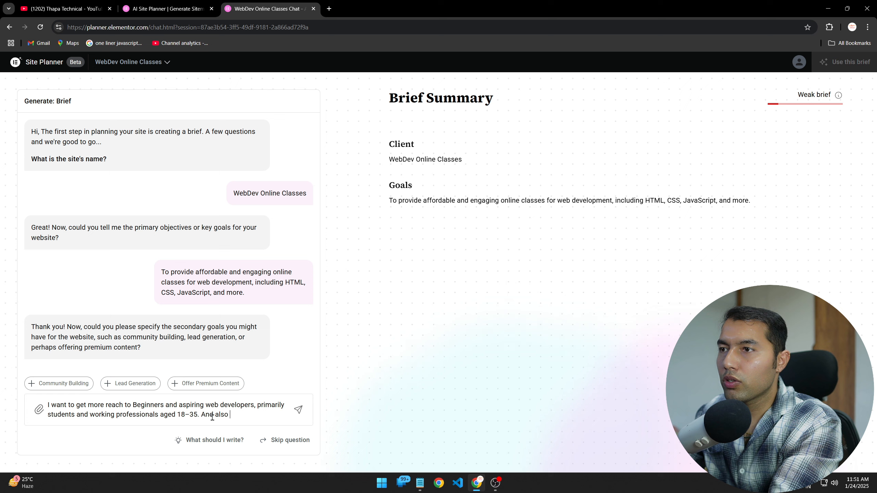
type("want to build co")
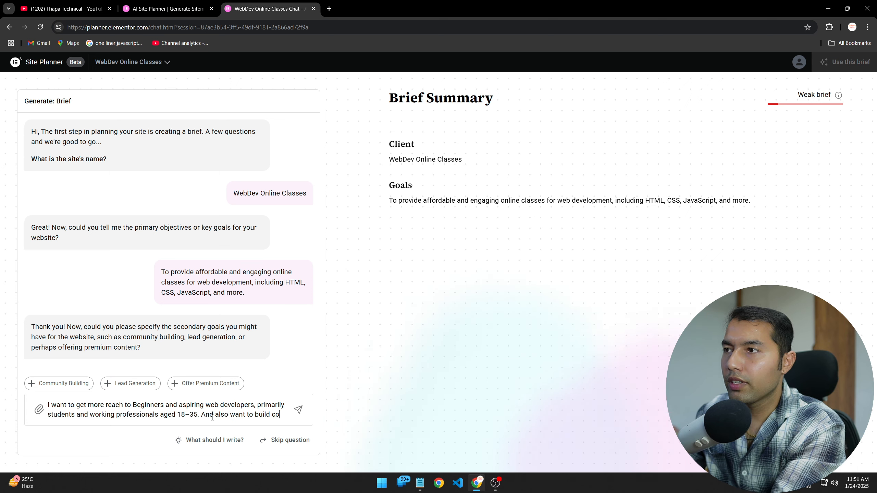
type("mmuinty")
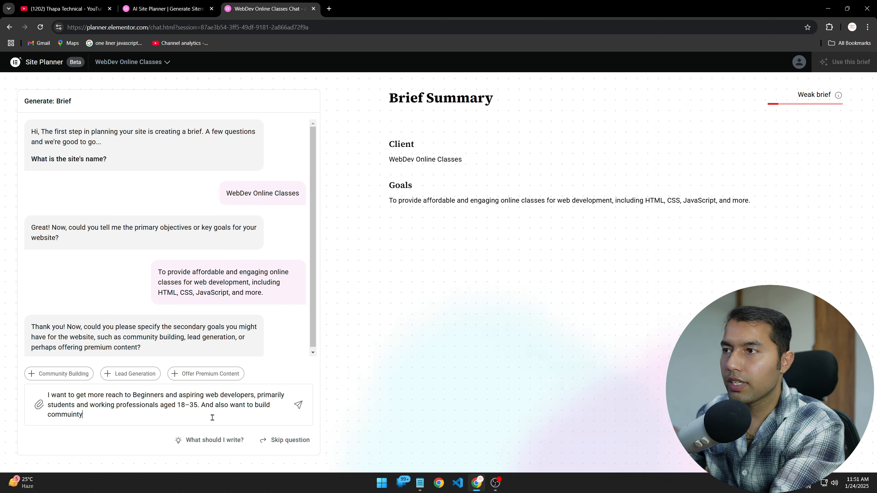
type(" and also I")
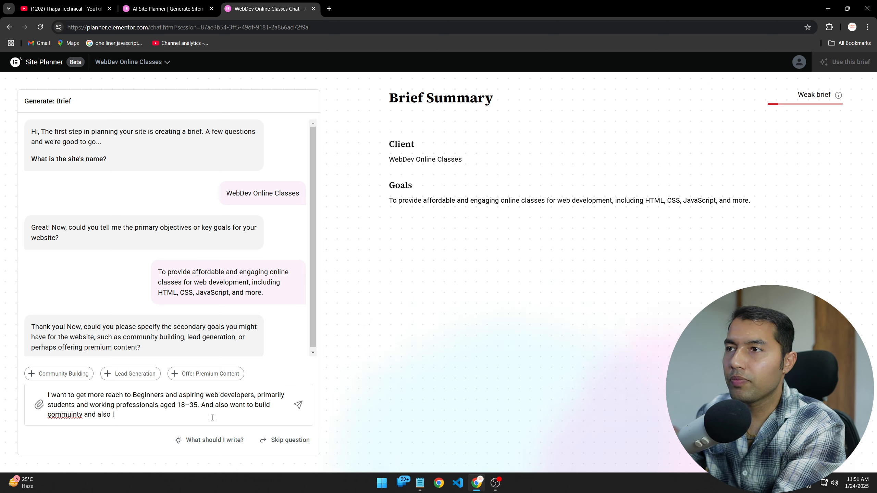
type(" wan")
key("BackSpace")
key("BackSpace")
key("BackSpace")
key("BackSpace")
key("BackSpace")
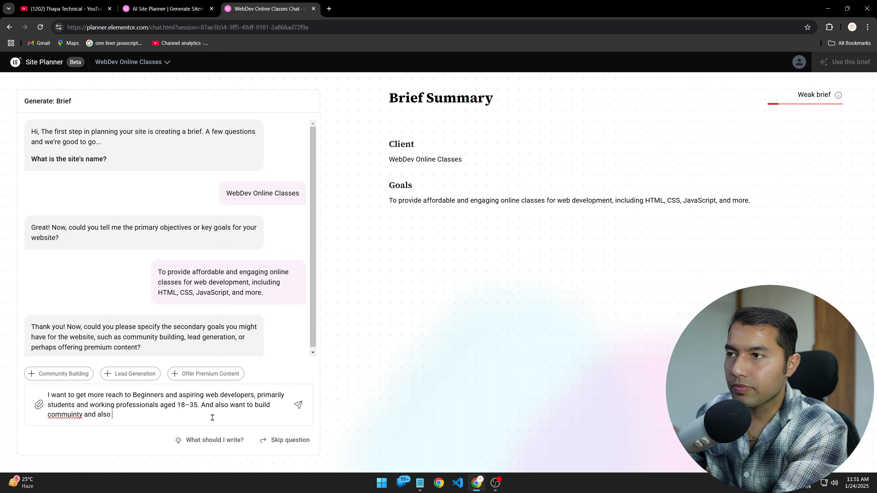
type("offer prem")
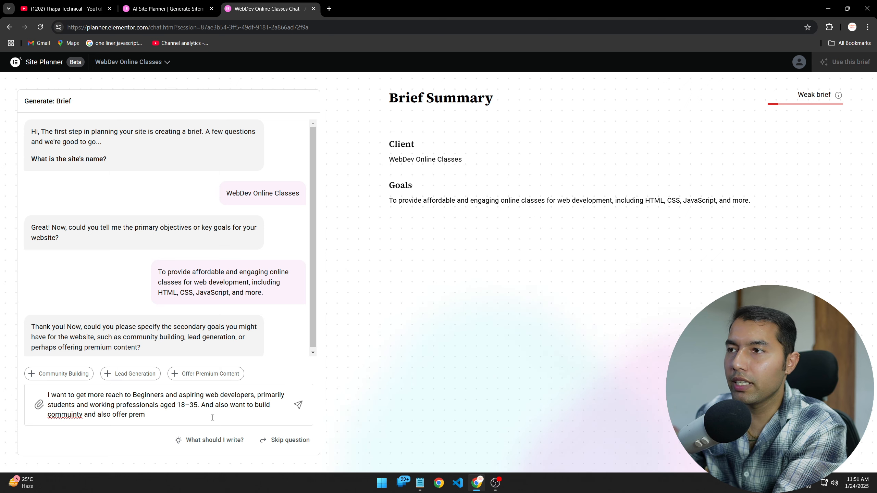
type("ium conten")
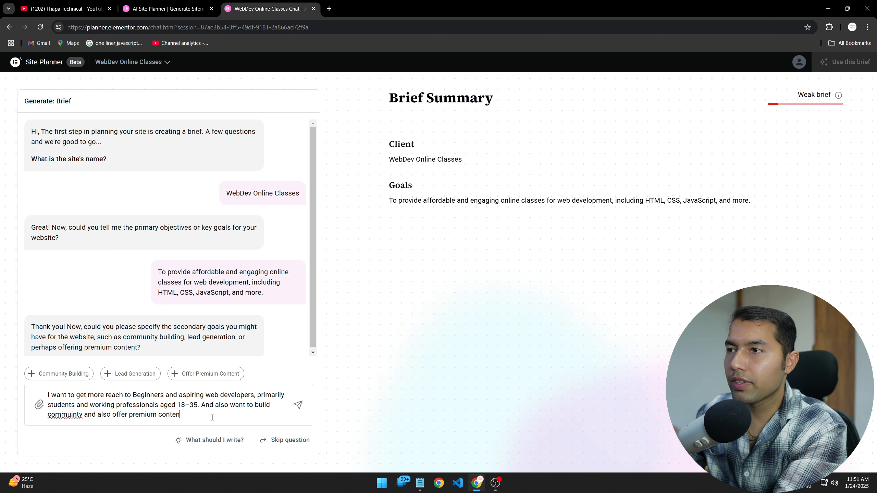
type("t")
key("Return")
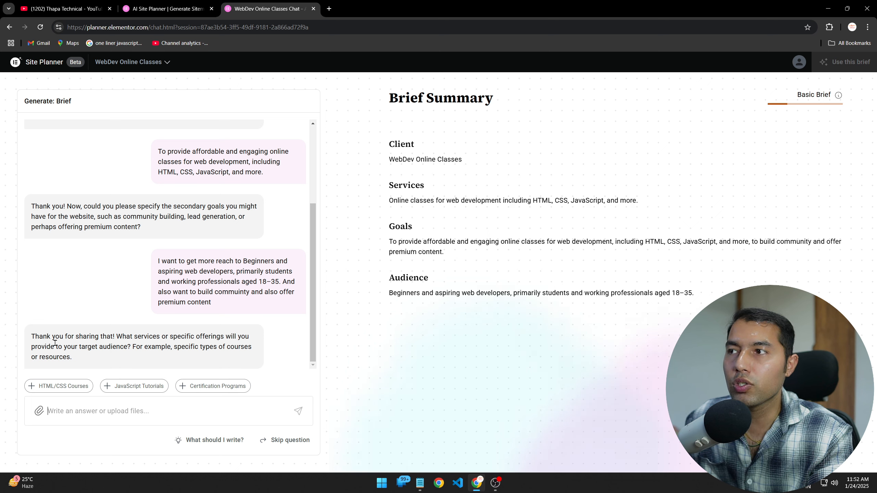
- Fill the services answer with the suggested HTML/CSS Courses, JavaScript Tutorials and Certification Programs
left_click(33, 387)
left_click(114, 390)
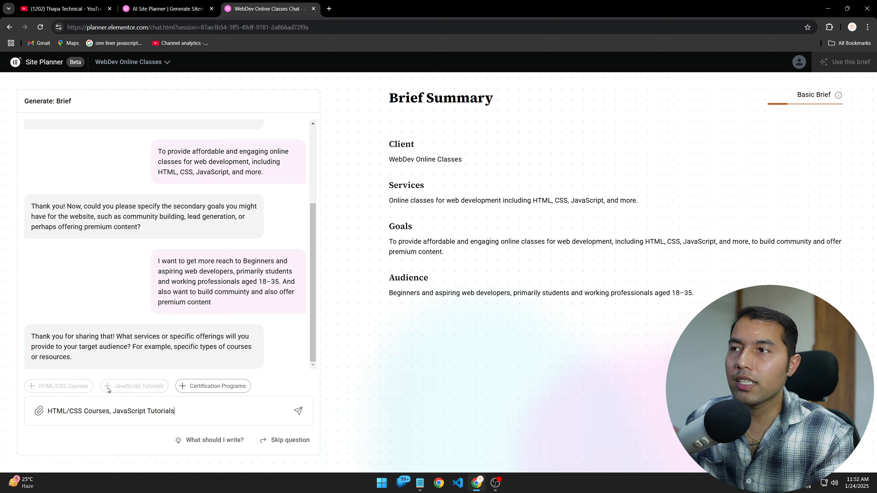
left_click(183, 388)
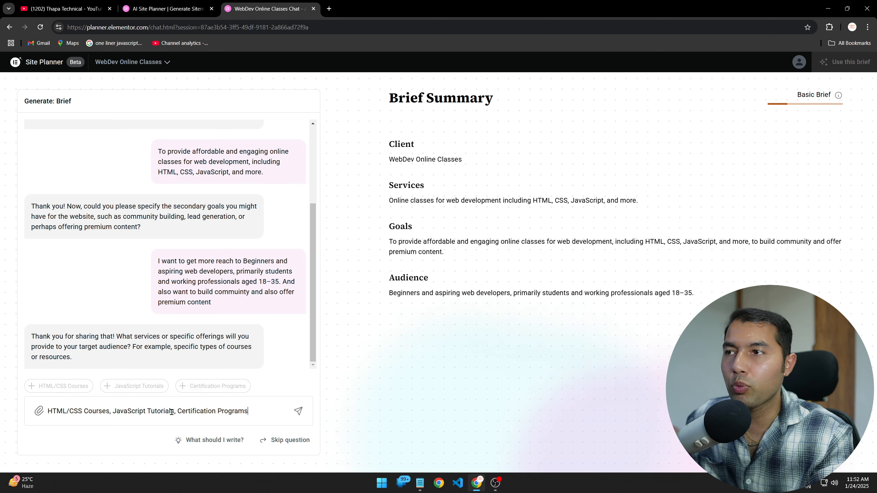
- Extend the services answer after Certification Programs with "mern stack and bootcamps"
type(", ")
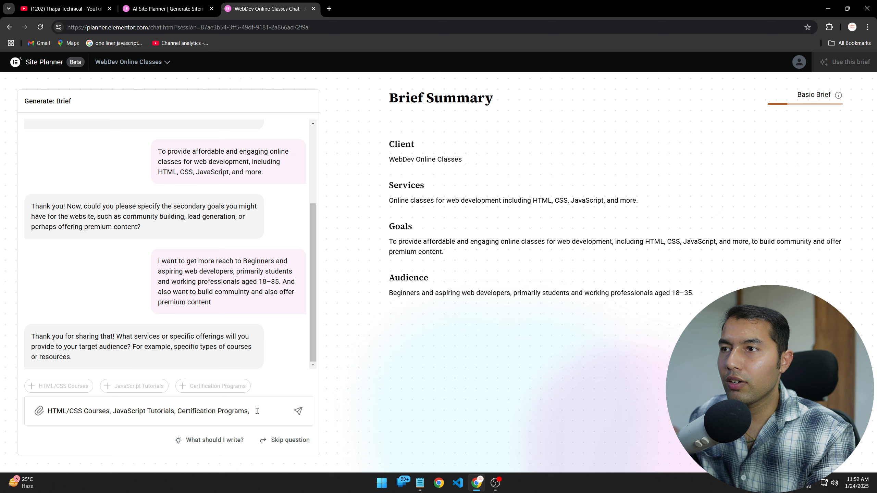
type("p")
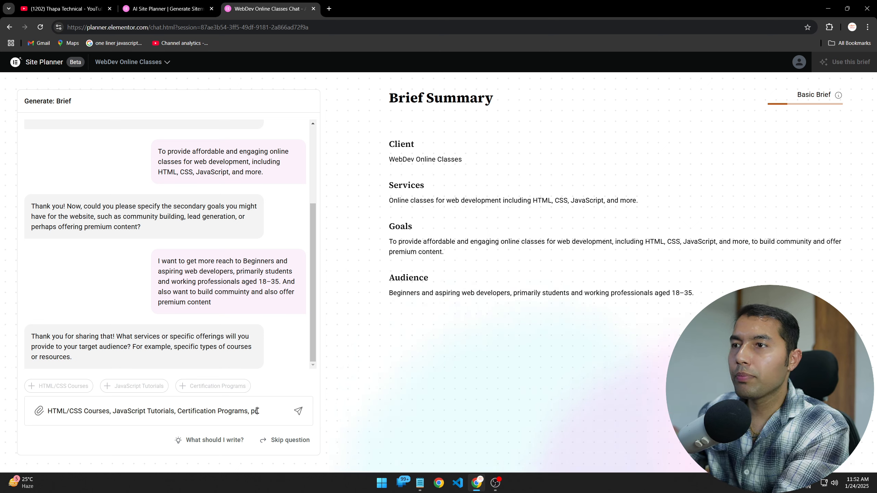
type("r")
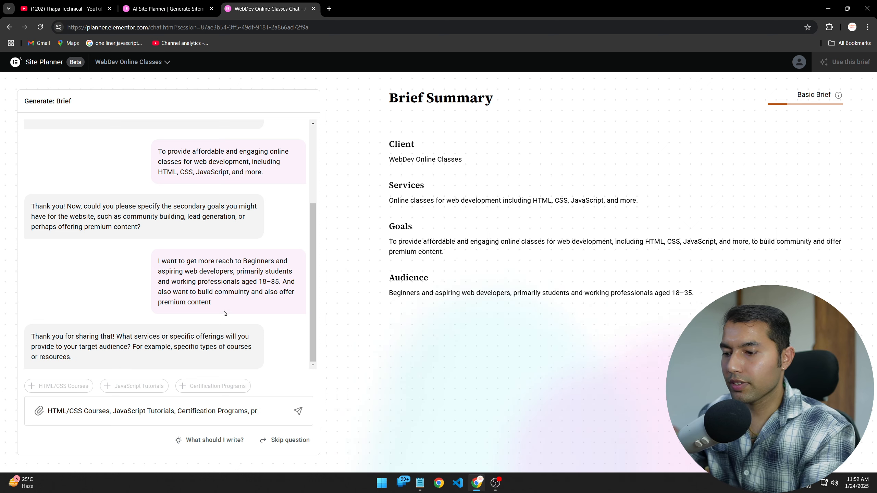
key("BackSpace")
key("BackSpace")
type("mern stack")
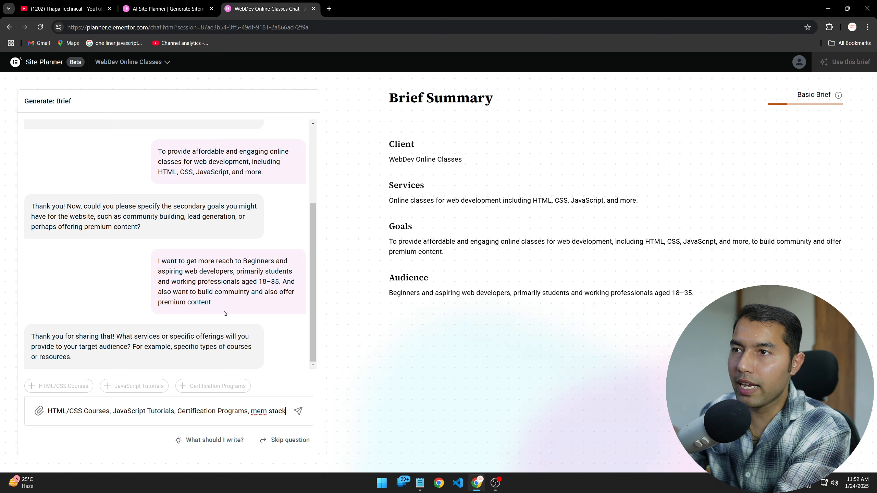
type(",")
key("BackSpace")
type("and boot cam")
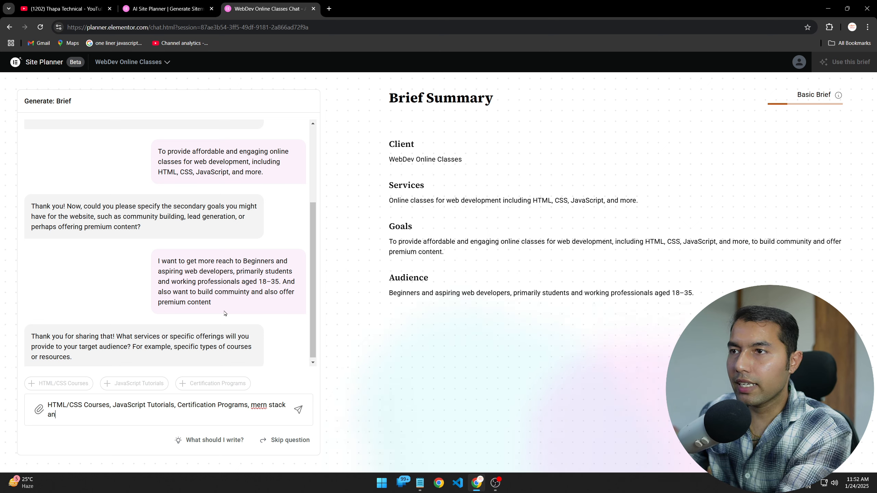
key("BackSpace")
key("BackSpace")
key("BackSpace")
key("BackSpace")
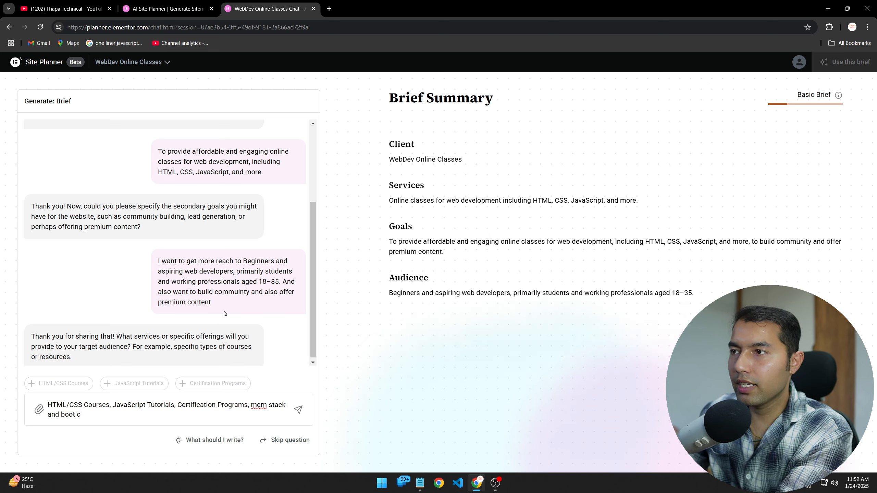
type("camps")
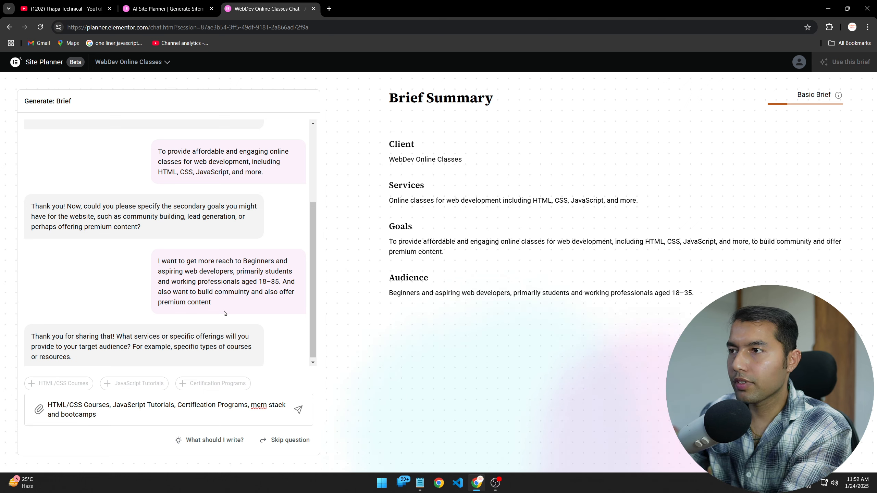
- Submit the services answer and choose English as the website language
key("Return")
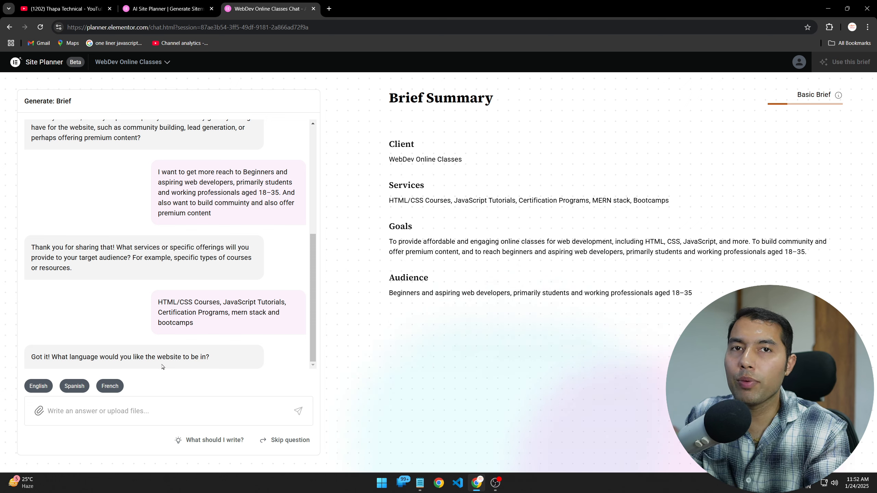
left_click(34, 387)
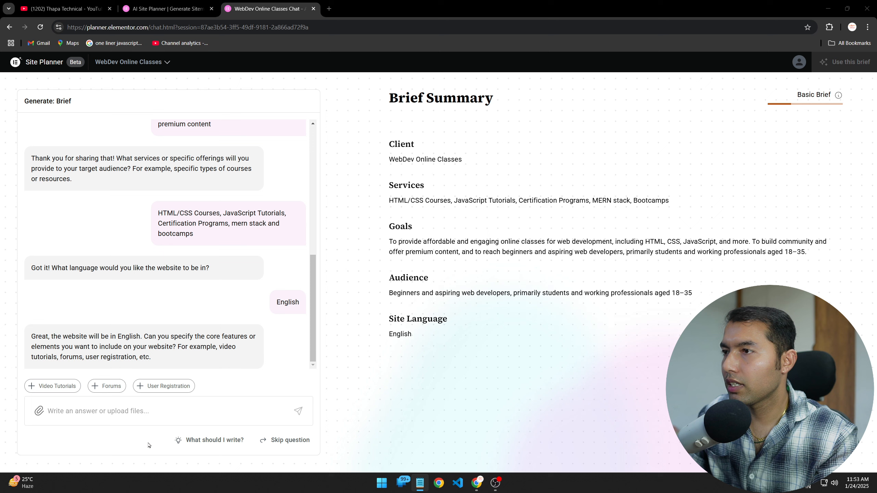
- Submit easy course enrollment, integrated live class schedule, free resources (eBooks, code snippets) and past students' testimonials as features, with a Friendly and Engaging tone
type("Easy course enrollment system Integrated live class schedule Free resources section (eBooks, code snippets) Testimonials from past students")
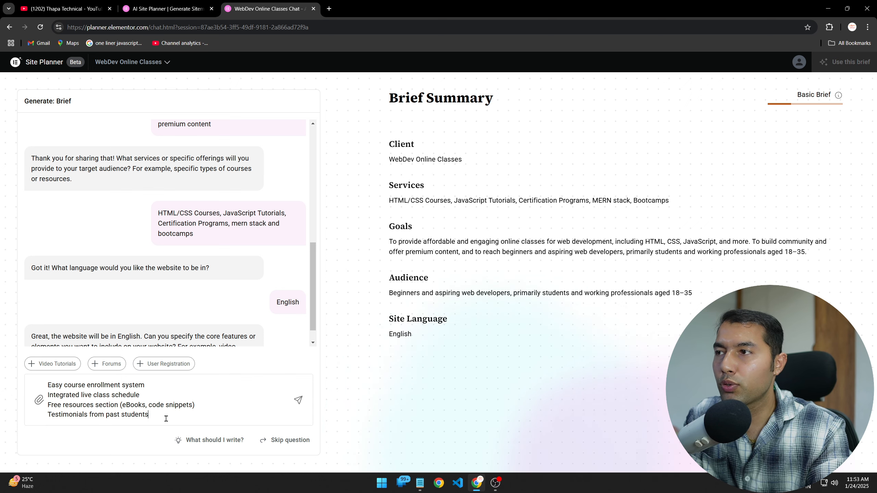
key("Return")
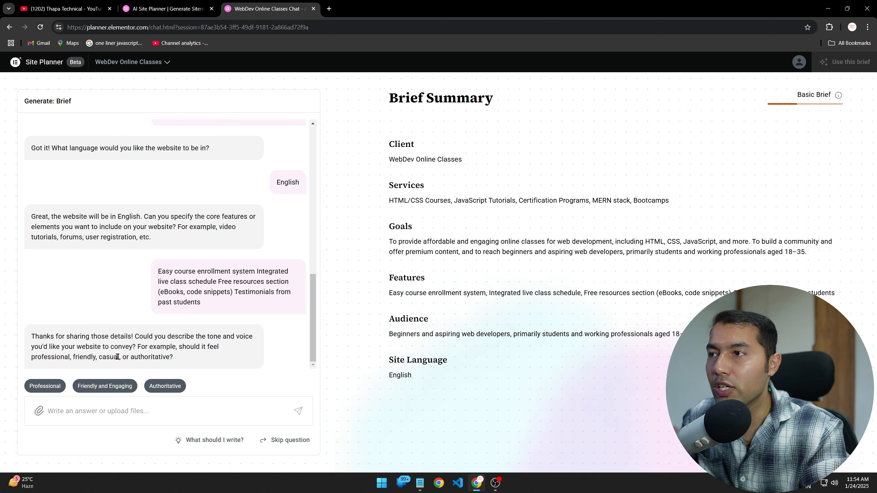
left_click(110, 386)
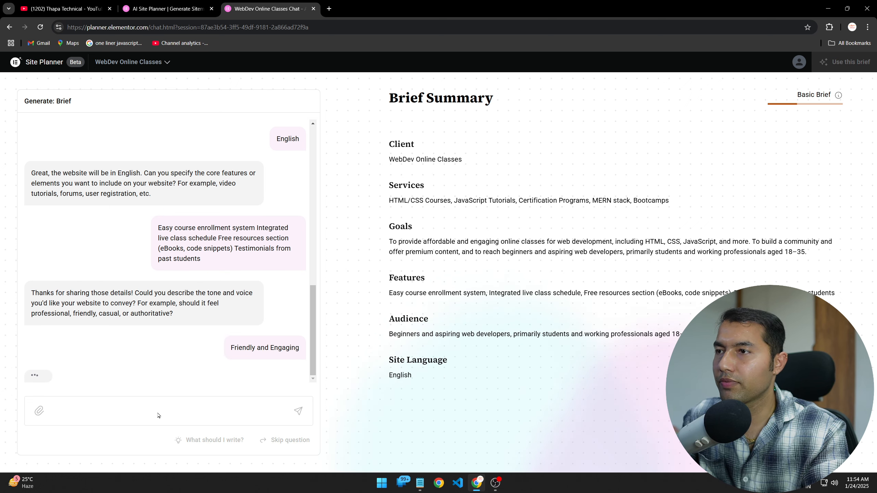
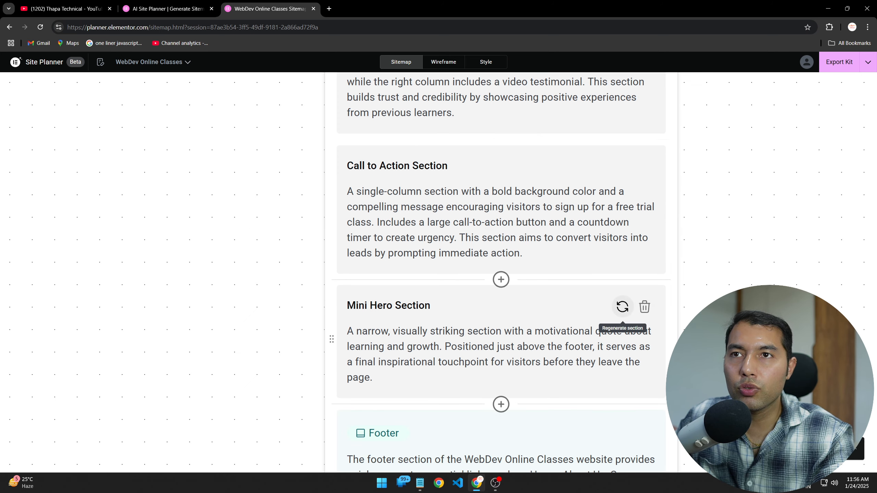
- Regenerate the Home page's Mini Hero Section in the sitemap and read through its new description
left_click(622, 306)
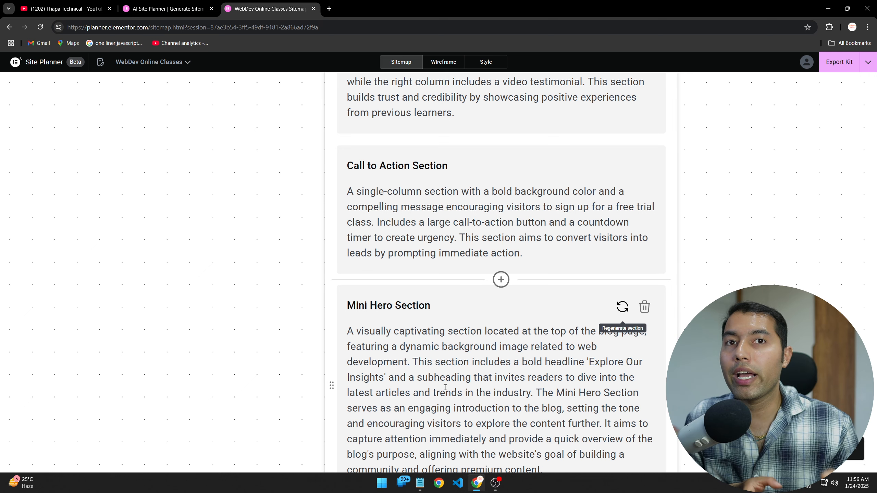
scroll(446, 388, "down", 4)
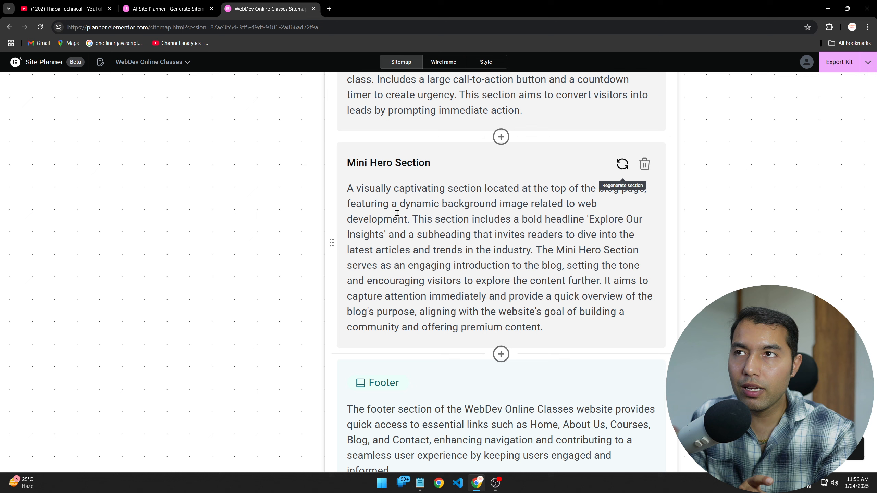
scroll(516, 363, "down", 8)
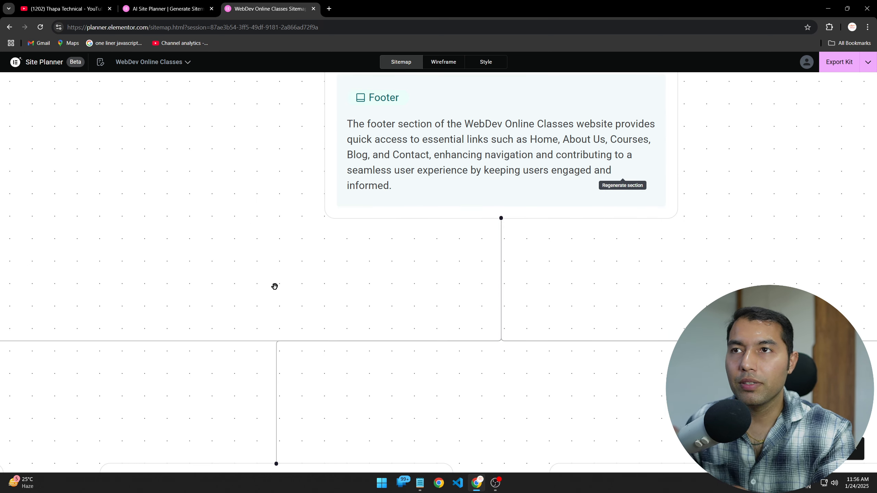
- Examine the sitemap's page structure and the section descriptions of the About Us, Courses, Blog and Contact pages
scroll(281, 284, "down", 5)
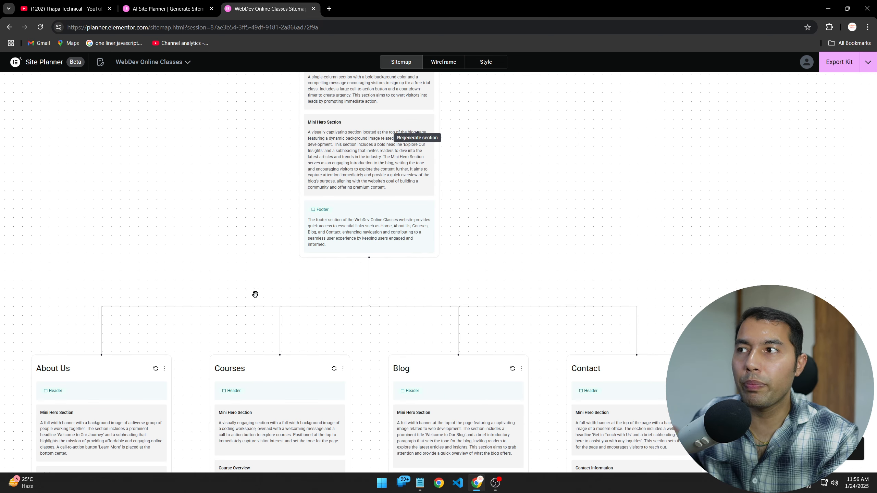
scroll(46, 399, "up", 5)
scroll(140, 356, "down", 4)
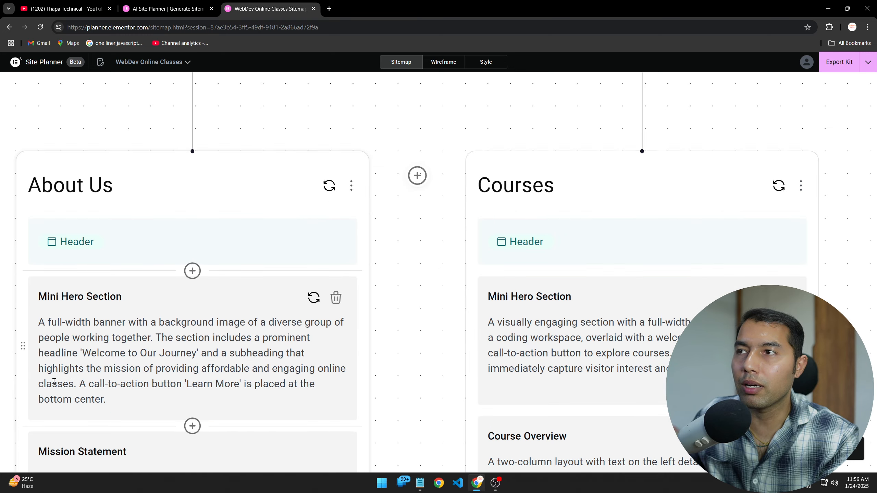
scroll(140, 356, "down", 14)
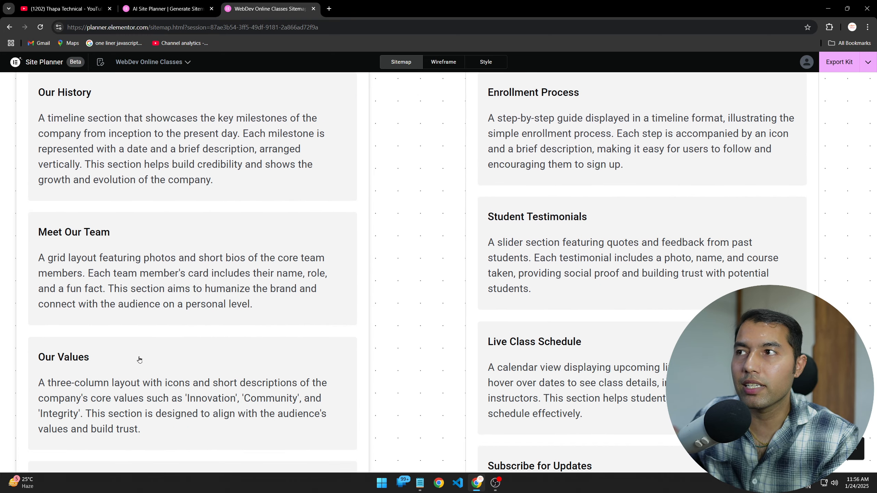
scroll(139, 360, "down", 5)
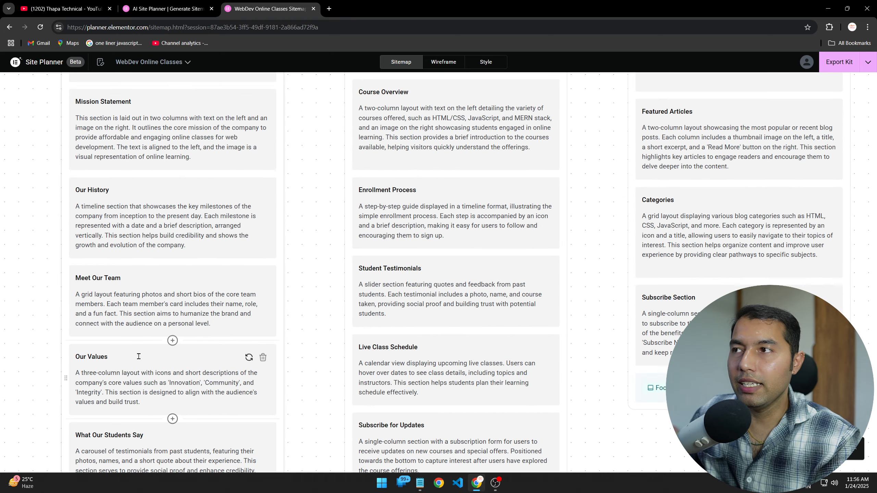
scroll(284, 372, "up", 13)
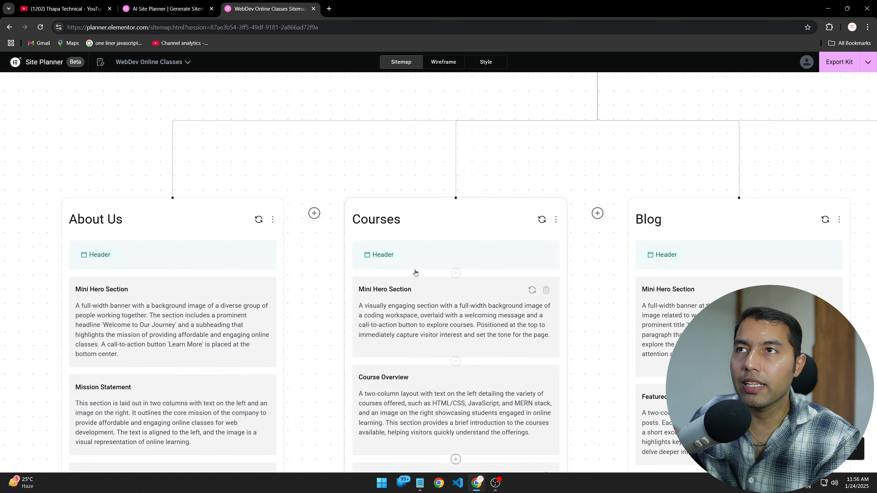
scroll(446, 247, "right", 4)
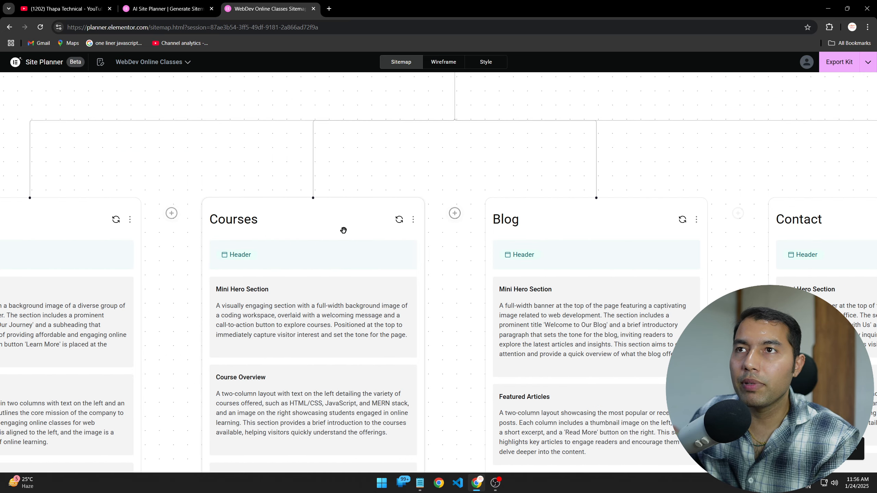
scroll(423, 284, "right", 10)
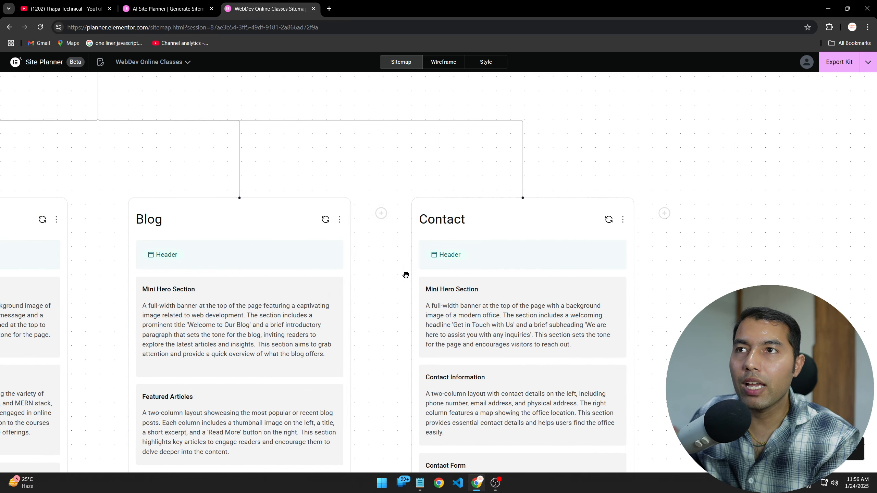
scroll(428, 284, "down", 4)
scroll(429, 290, "down", 10)
scroll(390, 298, "up", 16)
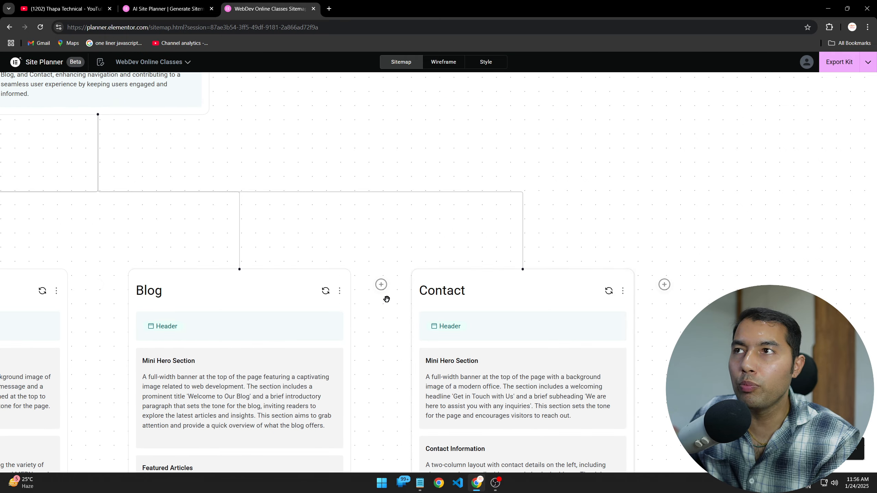
scroll(263, 292, "up", 8)
scroll(258, 291, "down", 5)
scroll(86, 279, "up", 8)
scroll(73, 285, "down", 10)
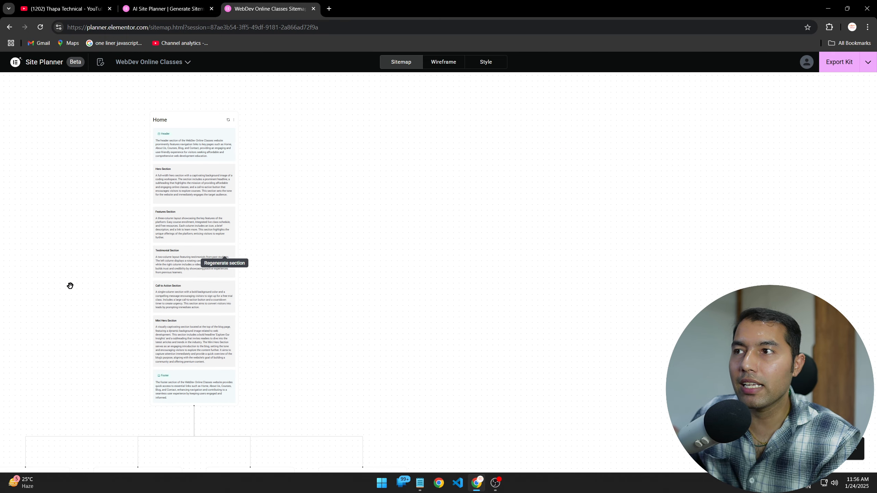
scroll(57, 291, "left", 2)
scroll(76, 290, "left", 2)
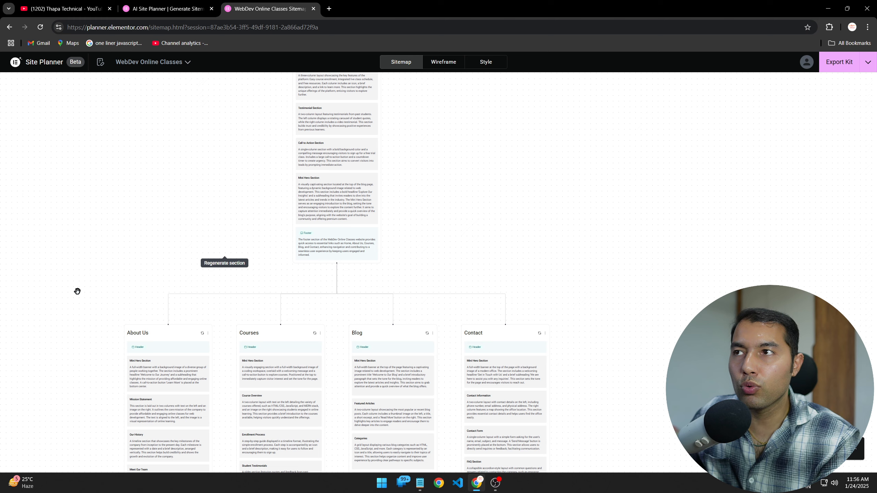
scroll(145, 296, "up", 3)
scroll(317, 300, "right", 2)
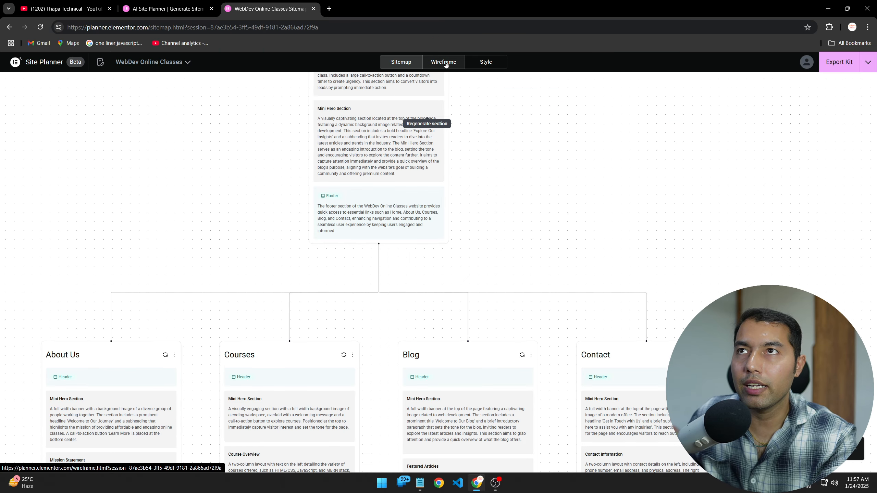
- Open the site's wireframes and examine the Home page layout from its header down to its footer
left_click(445, 65)
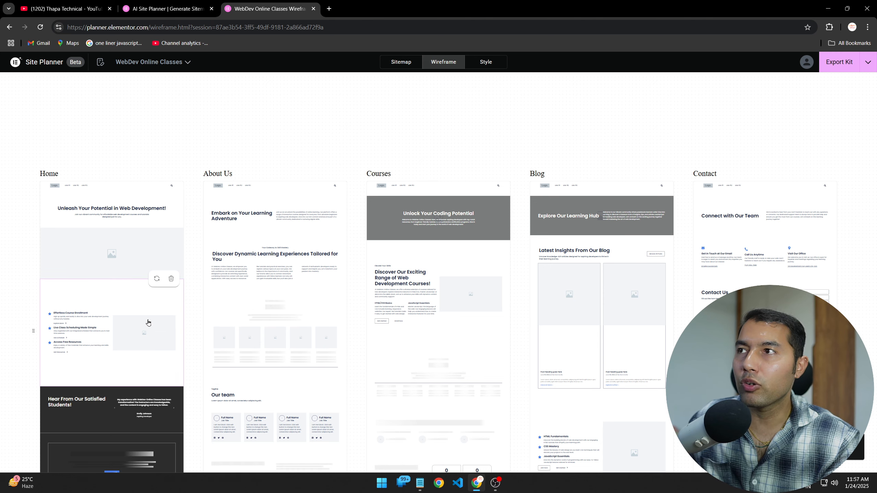
scroll(57, 176, "down", 2)
scroll(57, 176, "up", 5)
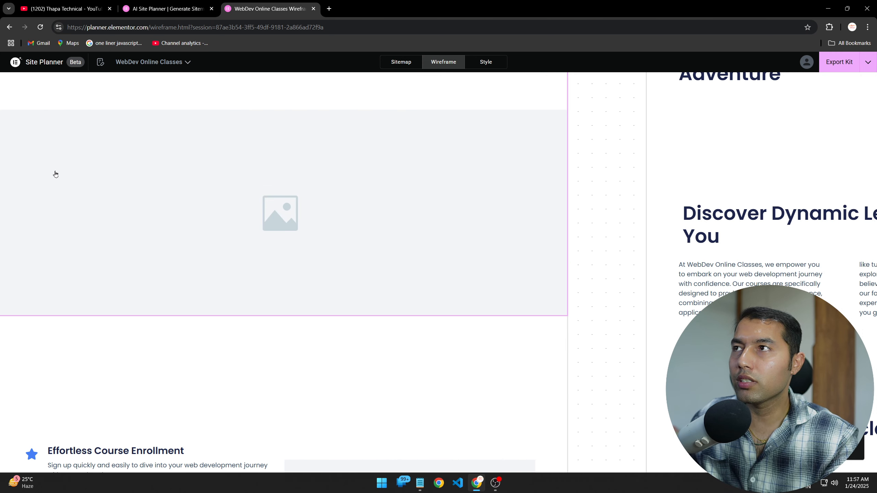
scroll(51, 185, "down", 5)
scroll(39, 180, "up", 3)
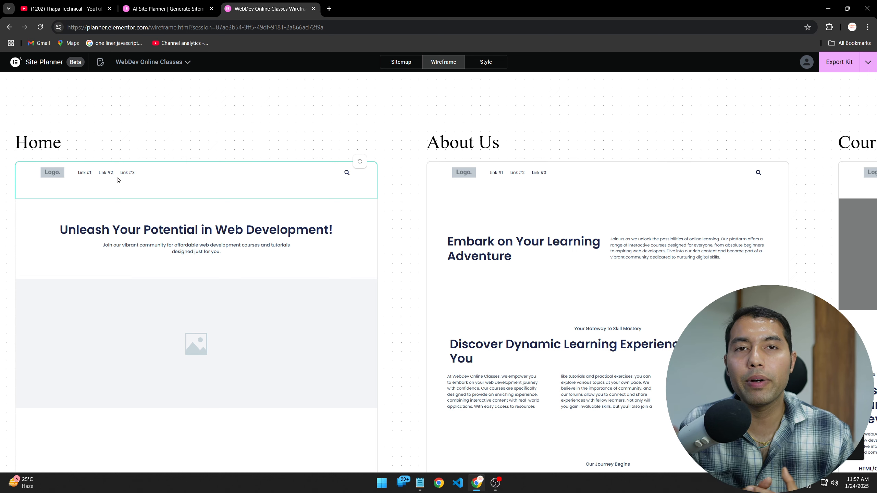
scroll(176, 328, "down", 2)
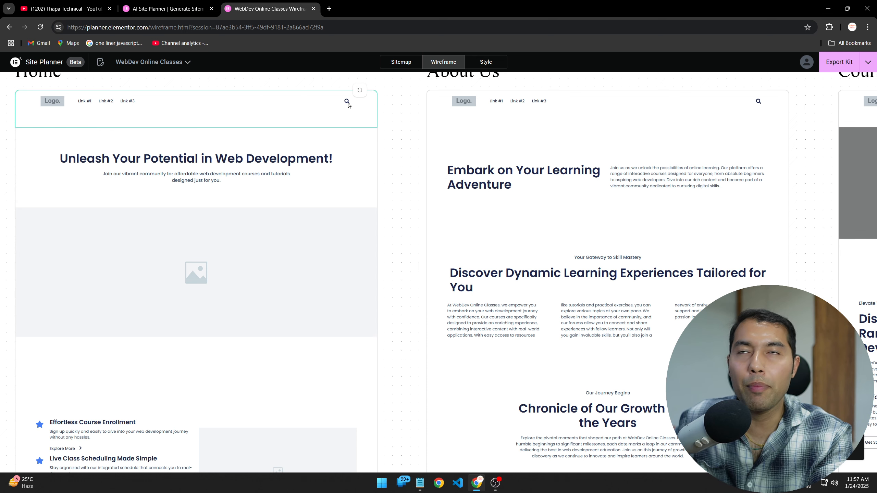
scroll(215, 231, "down", 5)
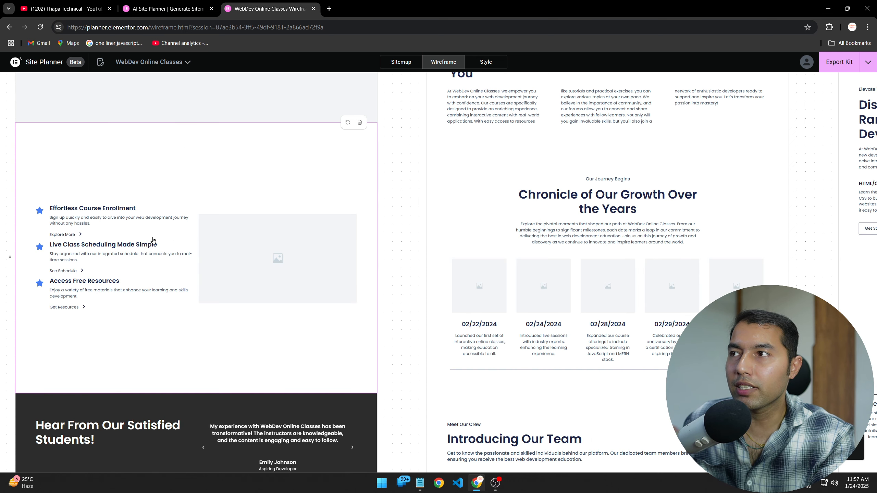
scroll(146, 201, "down", 5)
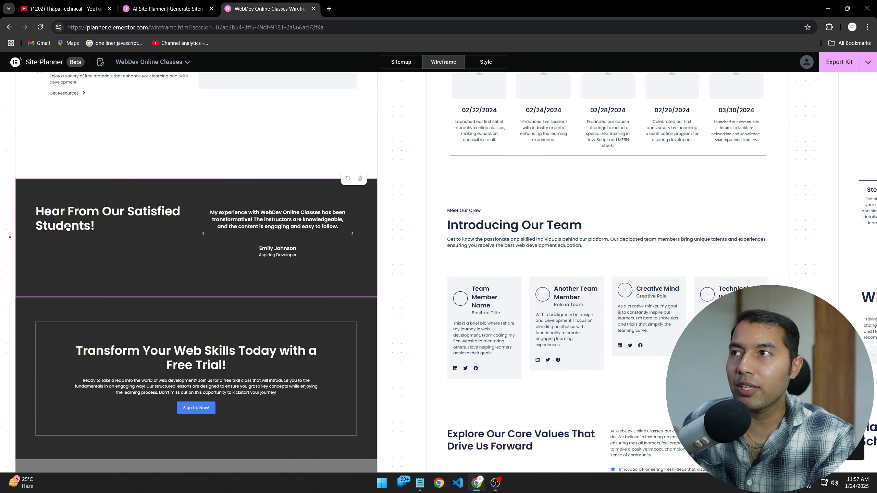
scroll(124, 265, "down", 7)
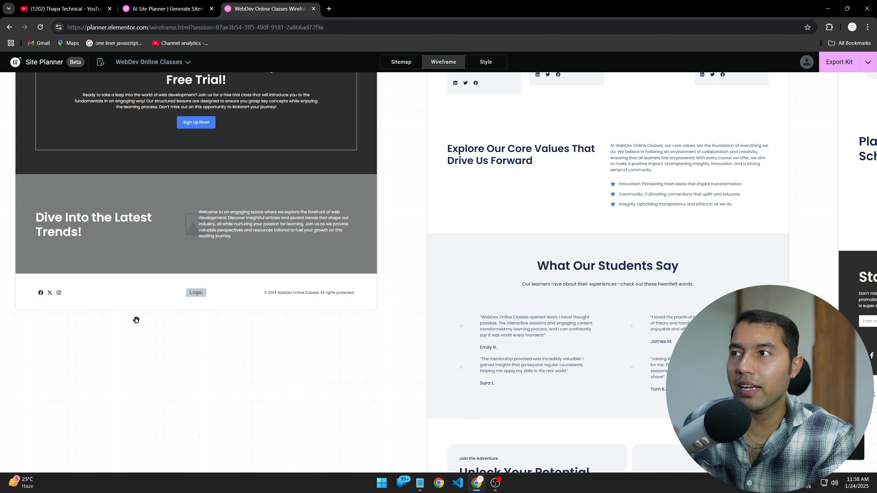
scroll(586, 317, "down", 3)
scroll(593, 316, "up", 1)
scroll(656, 316, "left", 2)
scroll(698, 319, "right", 5)
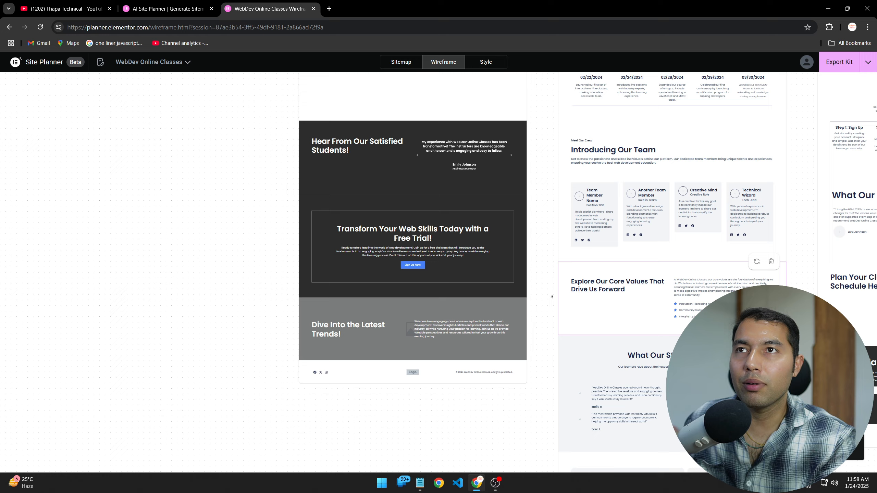
- Examine the About Us wireframe, including its growth timeline, team, core values and student testimonial sections
scroll(495, 251, "up", 12)
scroll(521, 303, "down", 3)
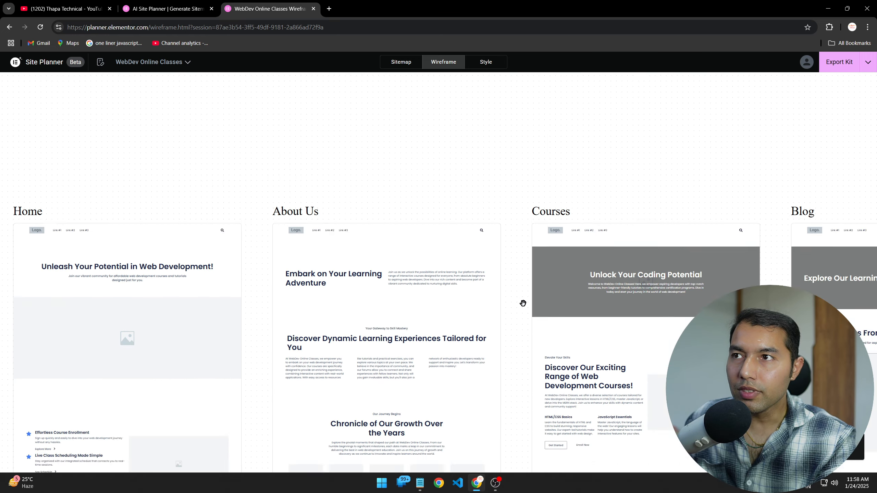
scroll(385, 219, "down", 2)
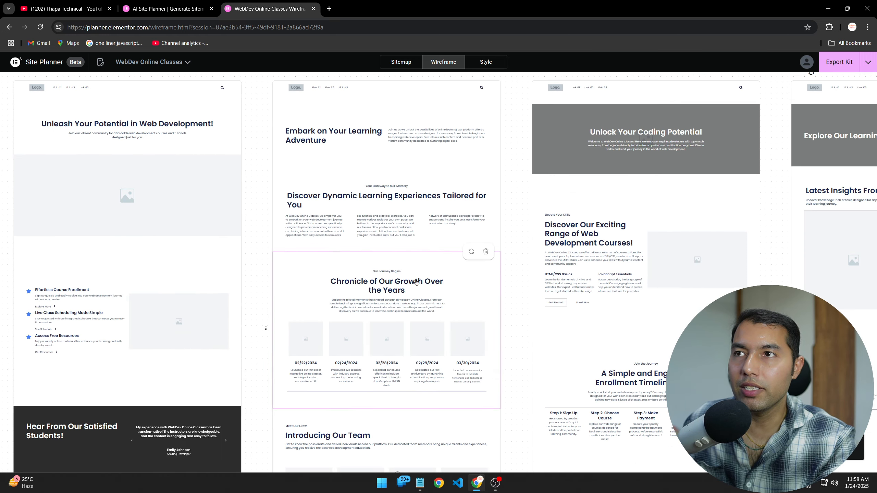
scroll(358, 260, "up", 4)
scroll(361, 266, "down", 10)
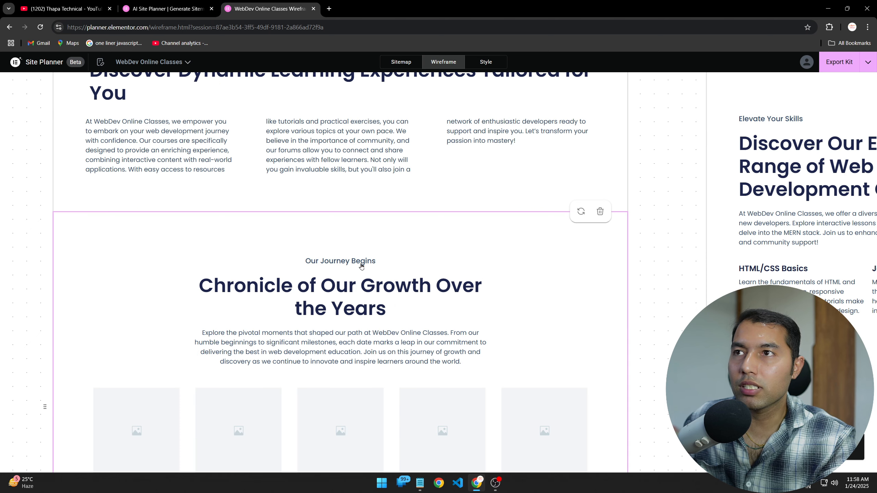
scroll(285, 153, "down", 8)
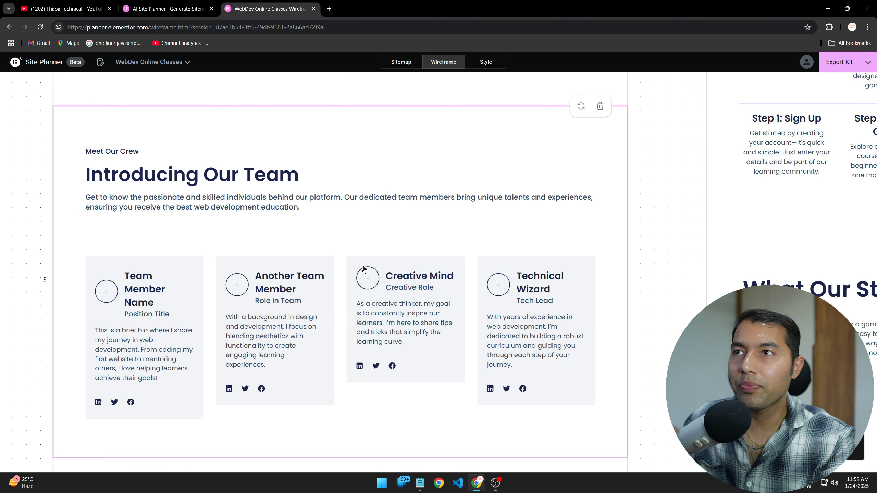
scroll(362, 272, "up", 3)
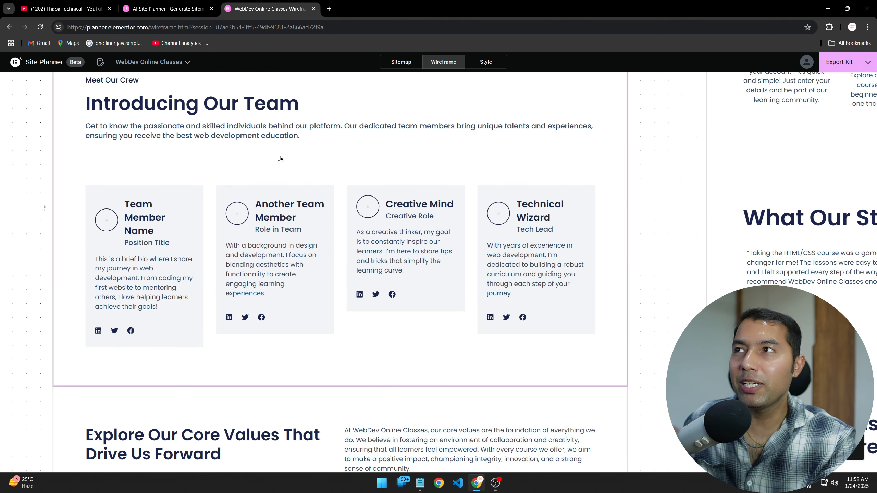
scroll(411, 270, "down", 8)
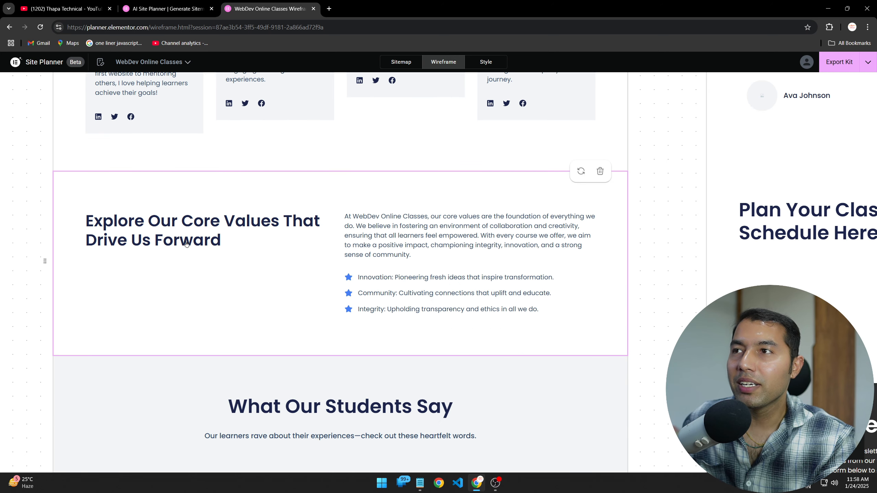
scroll(273, 283, "down", 4)
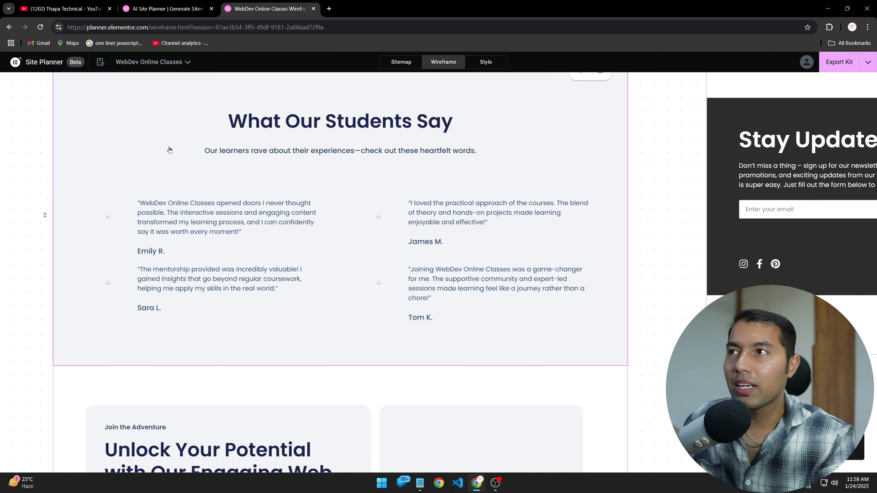
- Examine the end of the About Us wireframe, from the student testimonials to the call-to-action section and footer
scroll(331, 257, "down", 12)
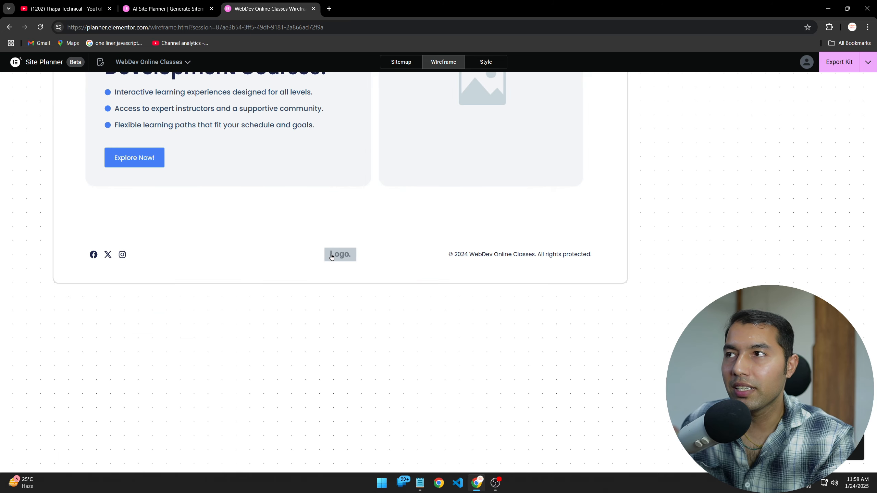
scroll(331, 256, "up", 4)
scroll(353, 246, "down", 3)
scroll(353, 247, "down", 5)
scroll(573, 254, "left", 6)
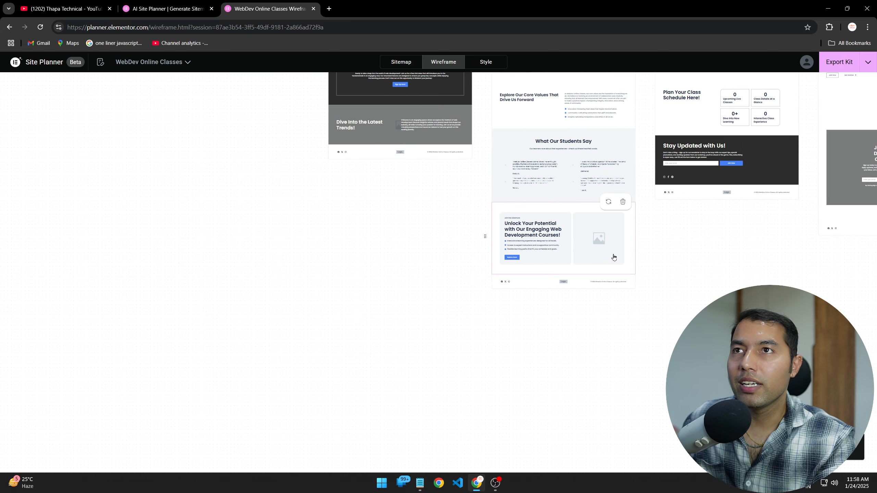
- Examine the Courses wireframe's course overview section and its five-step enrollment timeline
scroll(613, 256, "right", 6)
scroll(573, 249, "up", 10)
scroll(608, 248, "up", 6)
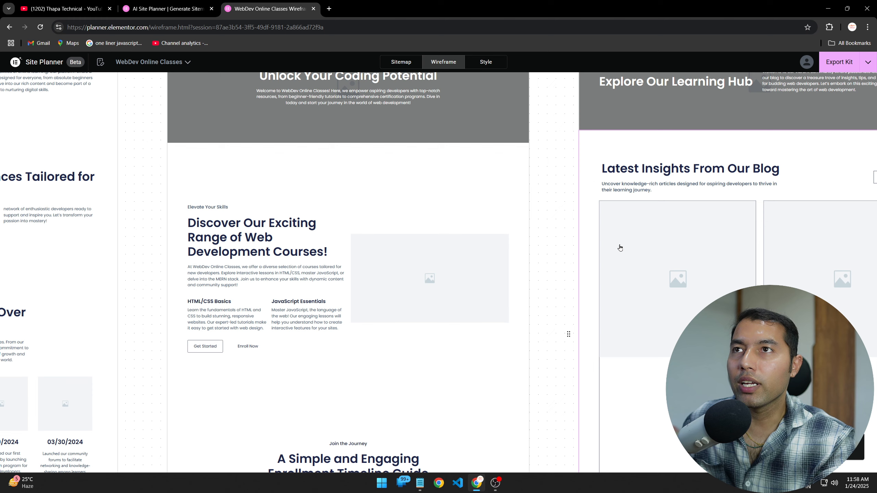
scroll(353, 219, "down", 3)
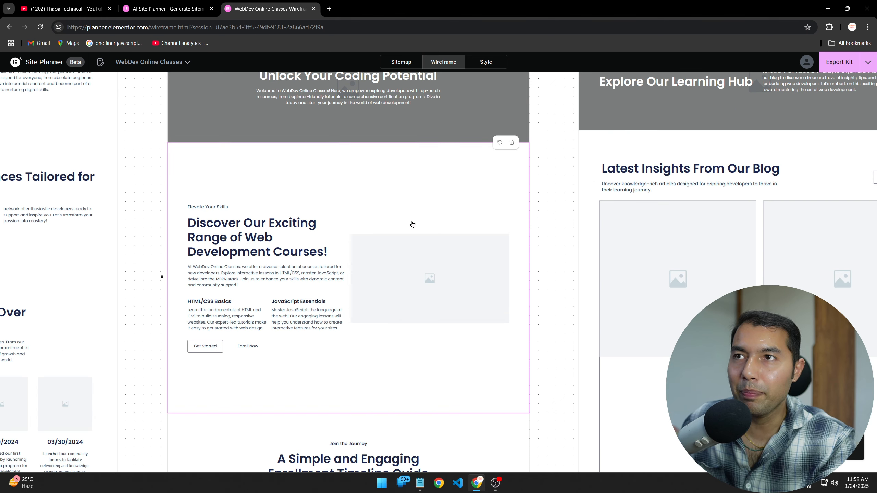
scroll(411, 222, "down", 2)
scroll(352, 224, "up", 1)
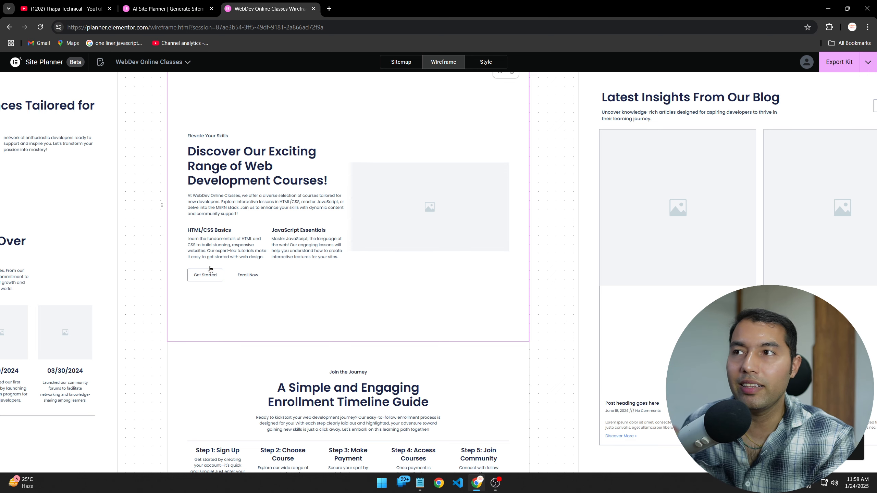
scroll(271, 301, "down", 3)
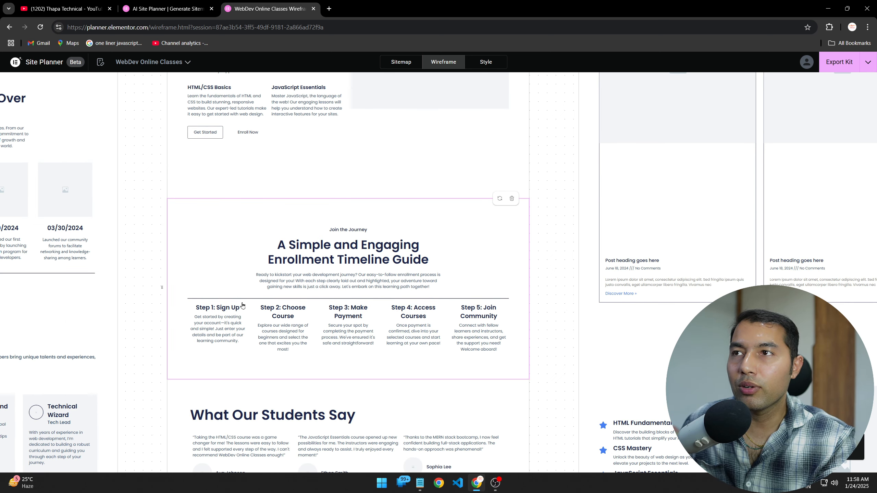
scroll(407, 319, "up", 3)
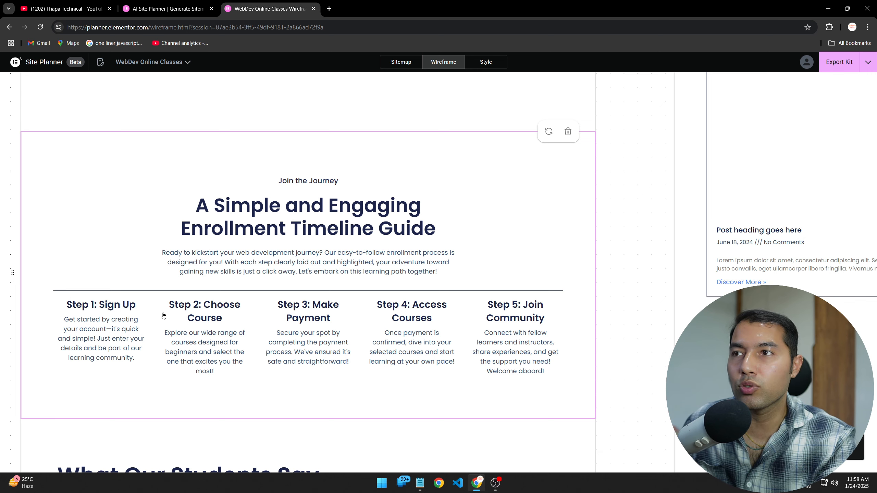
scroll(243, 337, "down", 2)
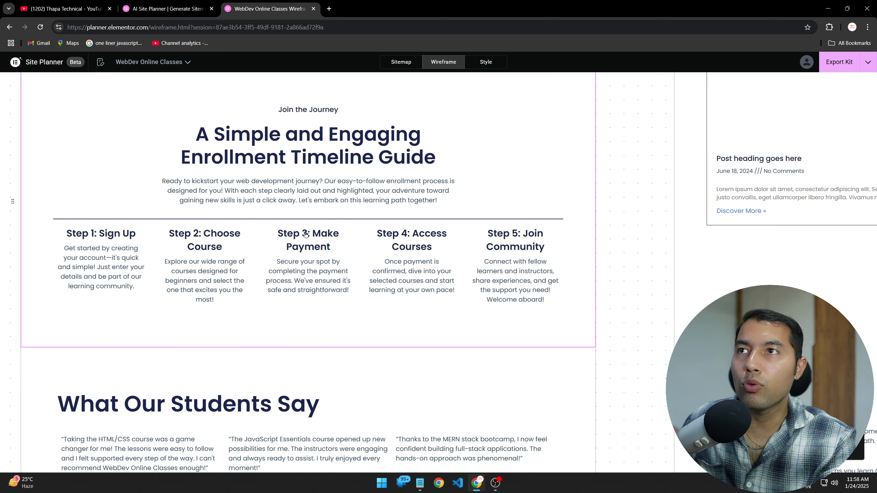
- Examine the rest of the Courses wireframe, including the testimonials, class schedule counters, newsletter signup and footer
scroll(292, 262, "down", 5)
scroll(105, 246, "down", 4)
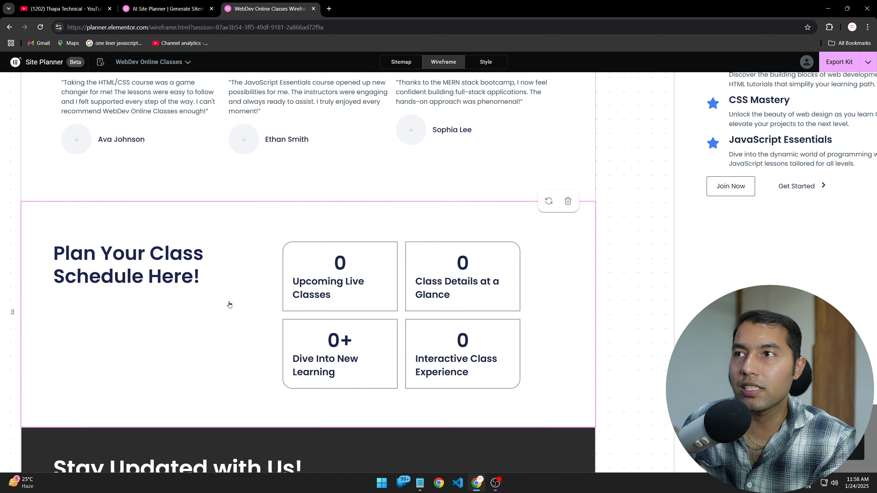
scroll(336, 287, "down", 4)
scroll(339, 283, "up", 2)
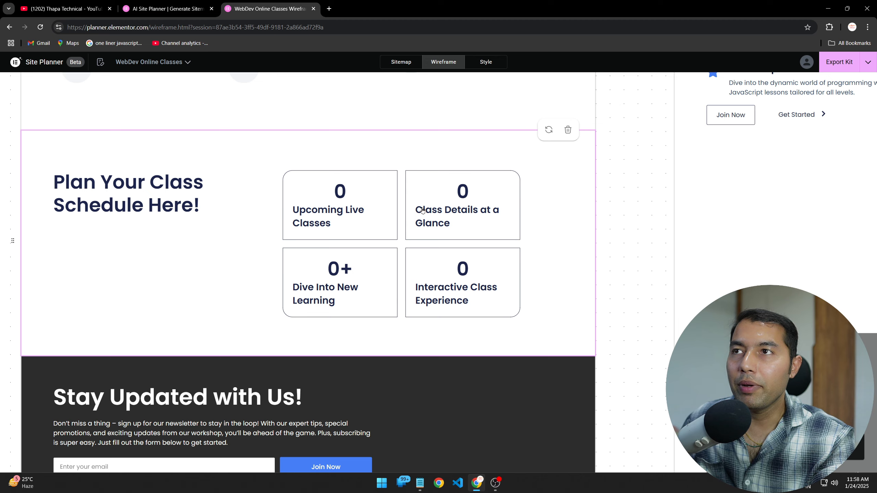
scroll(150, 321, "down", 4)
scroll(216, 319, "down", 3)
- Examine the Blog wireframe, from the Learning Hub header and latest posts to the community signup section and footer
scroll(242, 308, "right", 3)
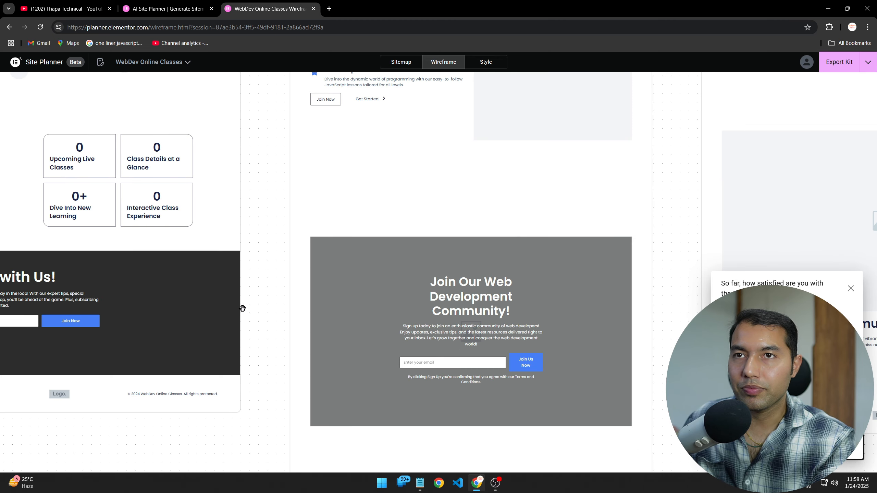
scroll(373, 311, "up", 9)
scroll(373, 311, "up", 3)
scroll(364, 310, "down", 2)
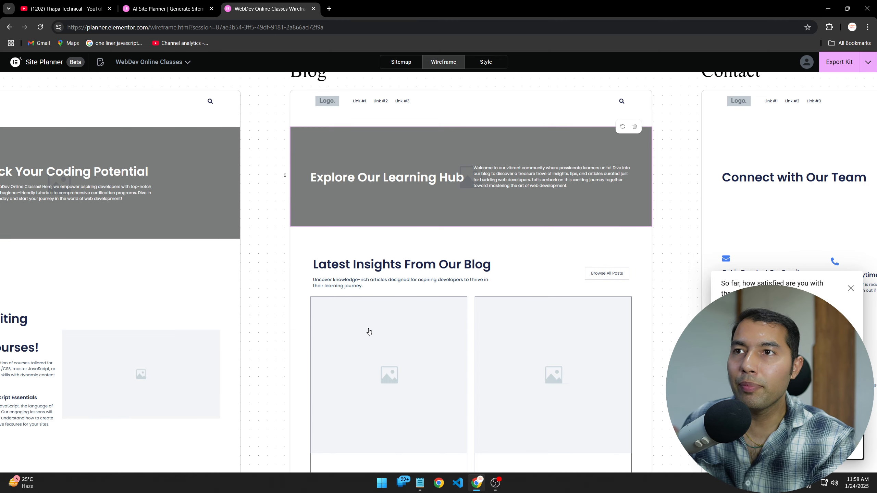
scroll(349, 322, "down", 1)
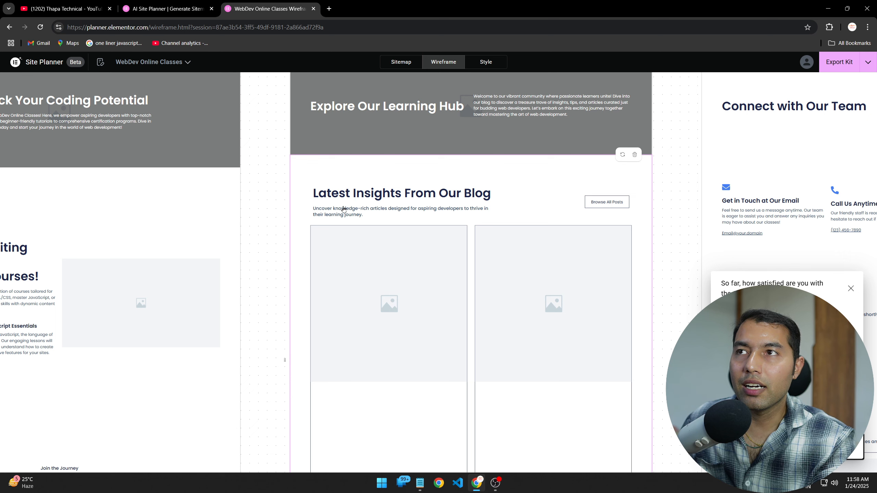
scroll(406, 284, "down", 3)
scroll(426, 226, "down", 7)
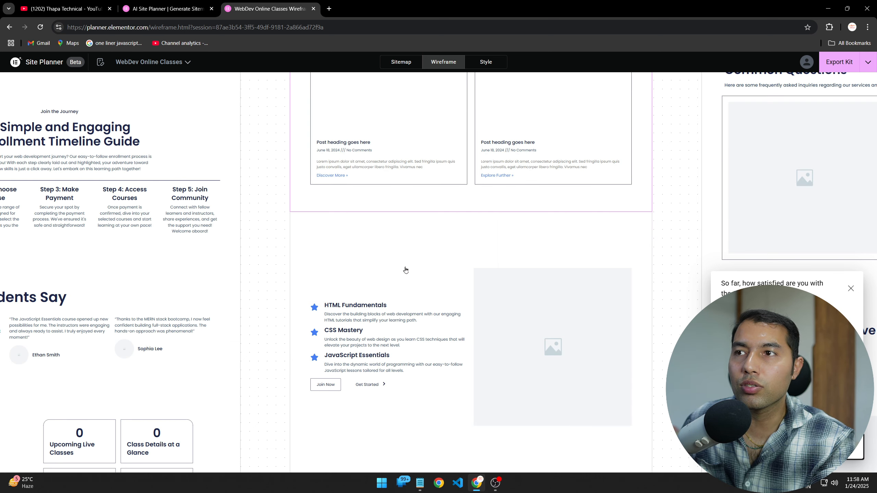
scroll(390, 255, "down", 4)
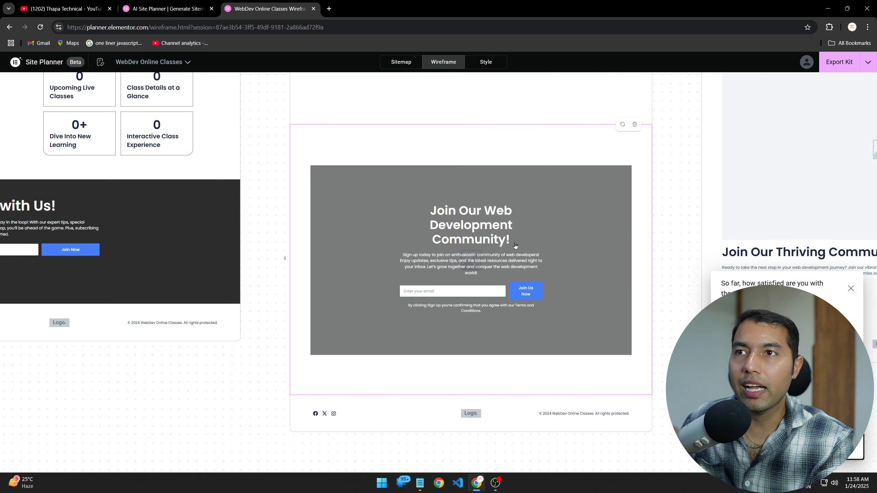
- Examine the Contact wireframe, including its community section, common questions, message form and contact details
scroll(490, 273, "right", 10)
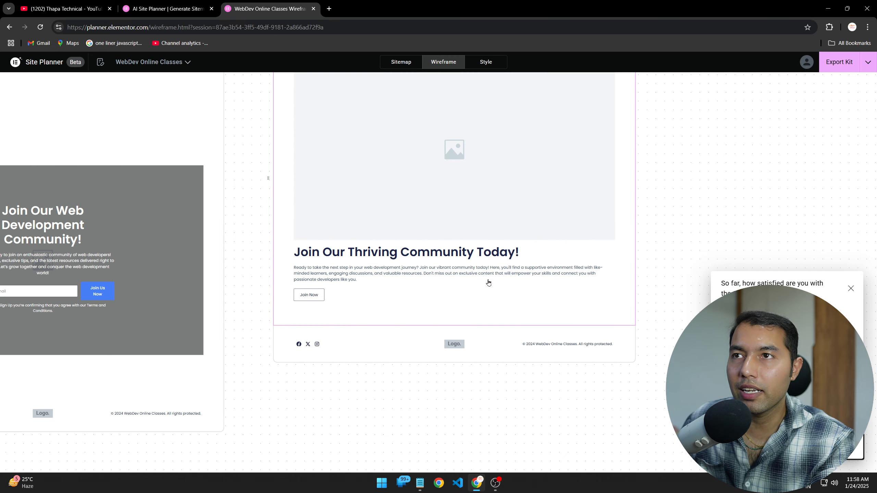
scroll(485, 281, "up", 5)
scroll(486, 281, "up", 6)
scroll(486, 282, "down", 1)
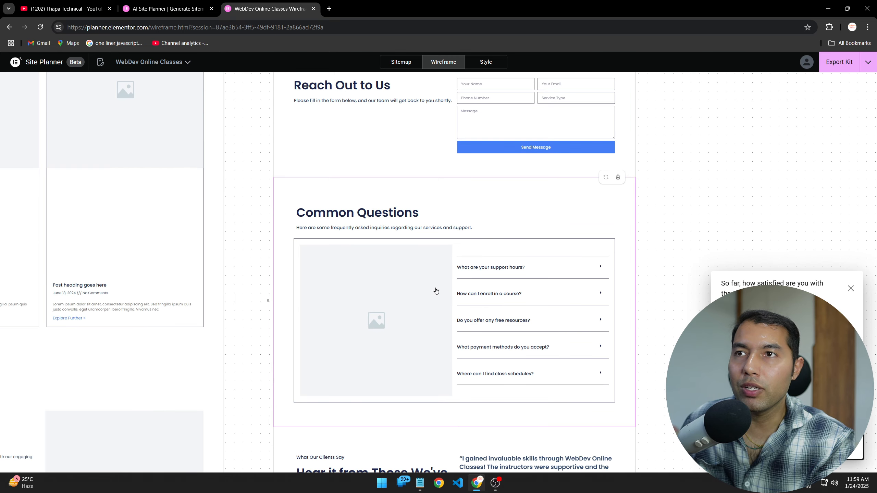
scroll(452, 342, "up", 4)
scroll(555, 333, "up", 5)
scroll(532, 335, "right", 4)
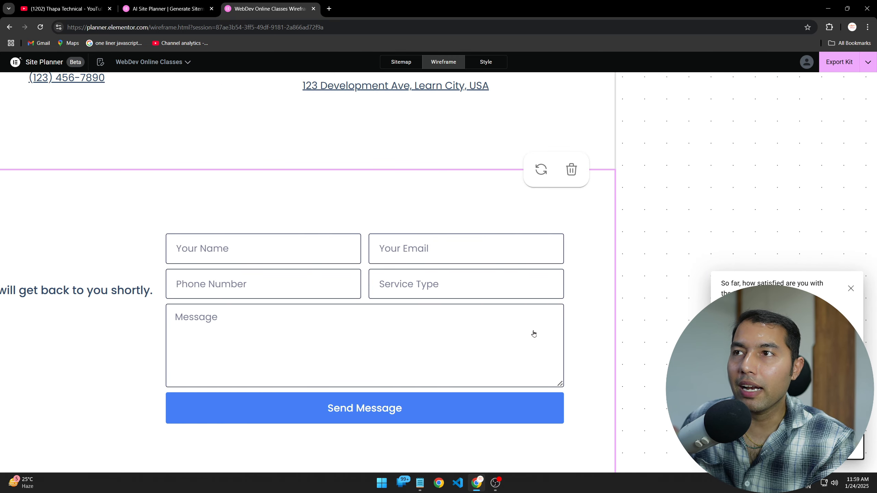
scroll(315, 323, "up", 5)
scroll(252, 328, "down", 3)
scroll(149, 315, "down", 3)
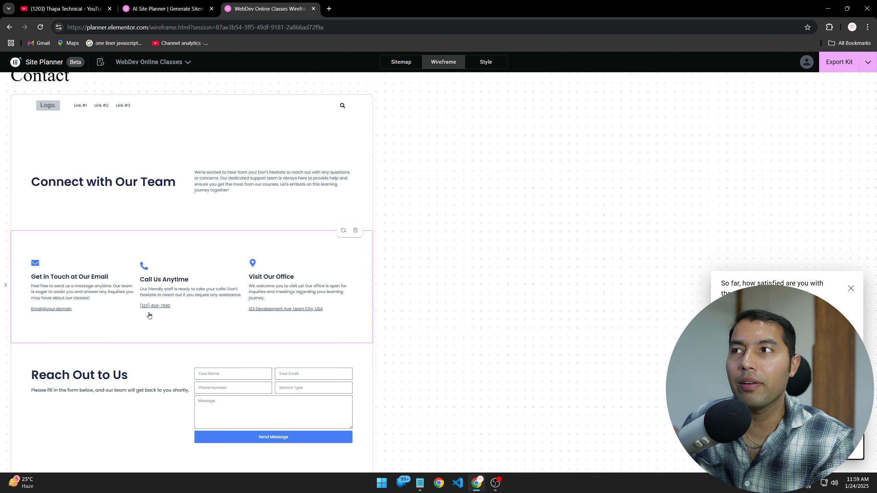
scroll(128, 307, "left", 2)
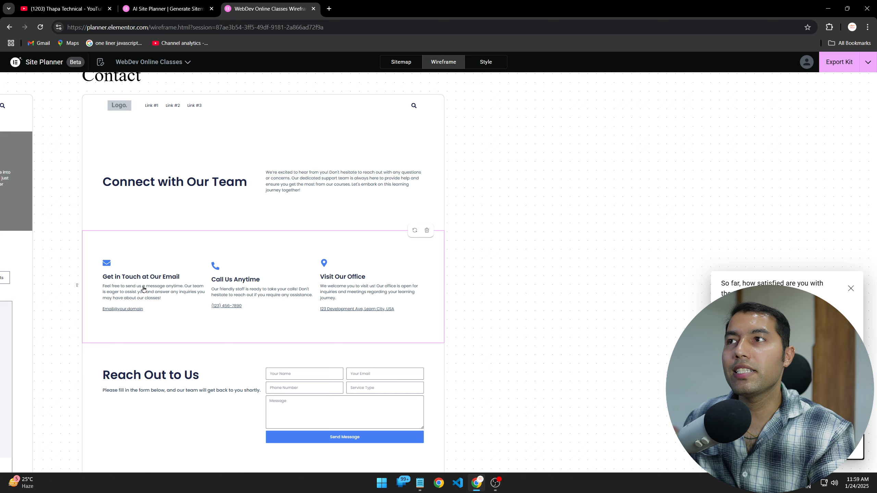
- Compare the Home, About Us, Courses, Blog and Contact wireframes side by side in an overview of the whole site
scroll(152, 285, "up", 4)
scroll(152, 286, "down", 4)
scroll(182, 313, "down", 3)
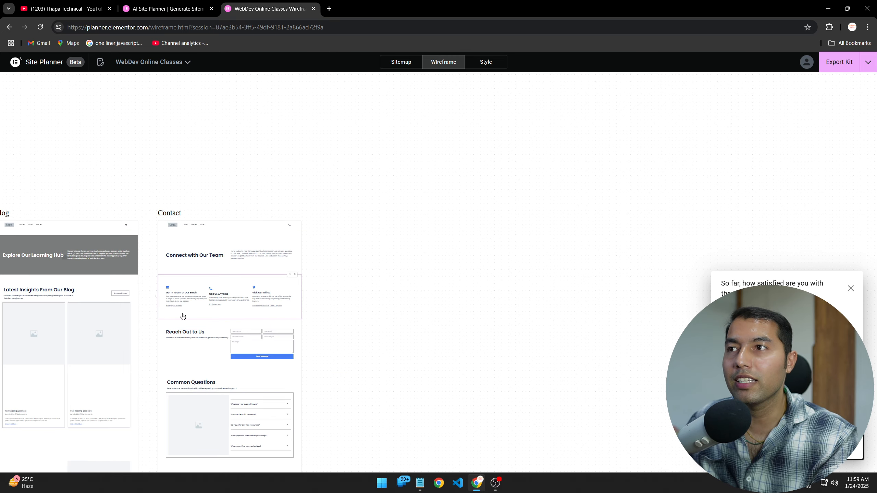
scroll(169, 314, "left", 10)
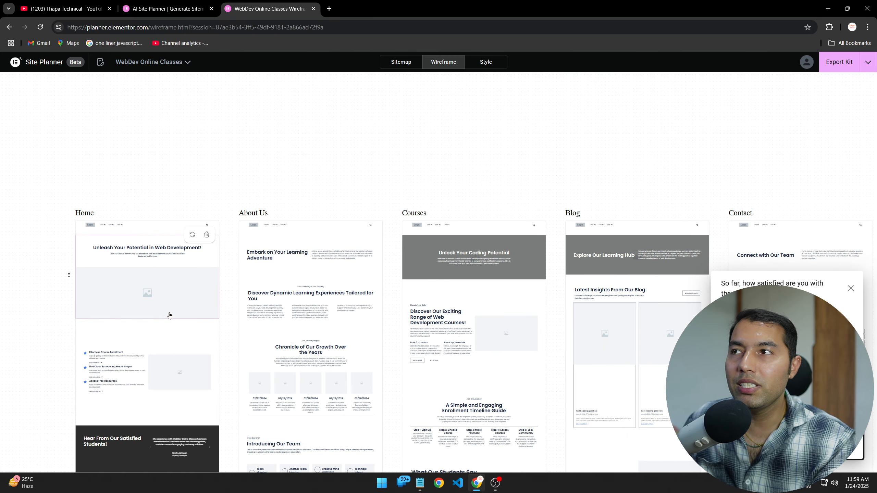
scroll(206, 329, "down", 8)
scroll(207, 329, "up", 2)
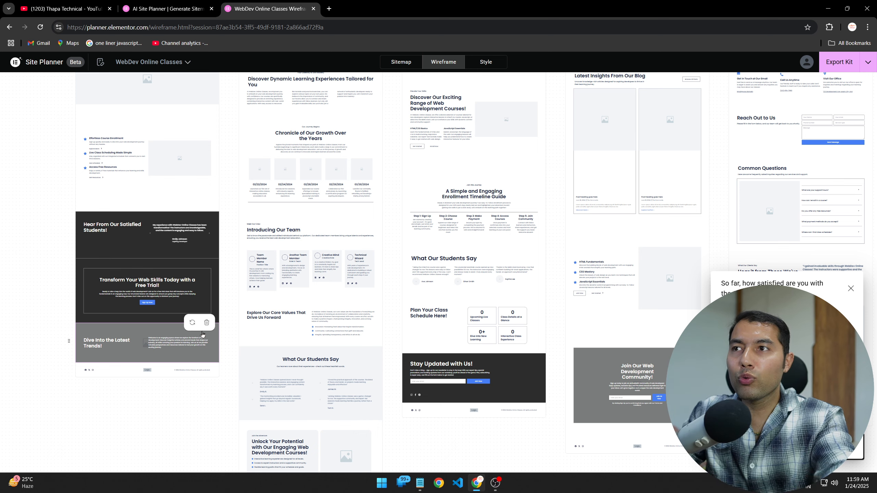
scroll(202, 334, "up", 4)
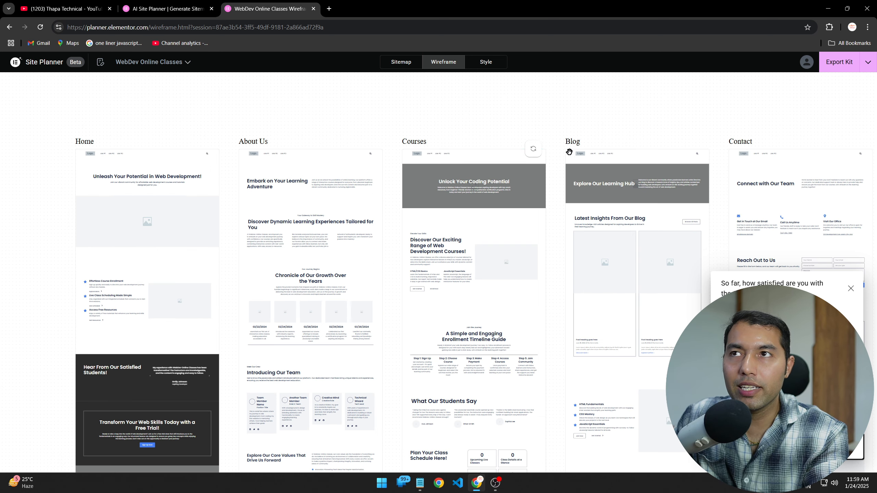
scroll(304, 193, "down", 2)
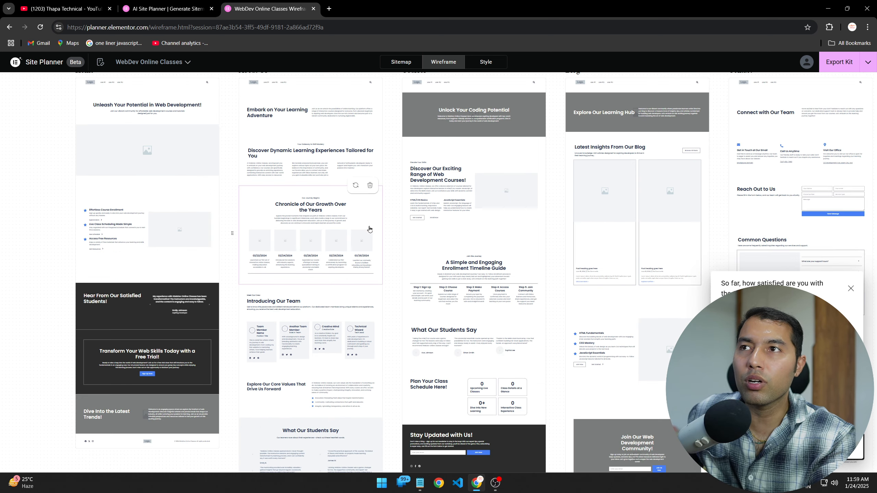
scroll(369, 229, "up", 3)
left_click_drag(233, 197, 242, 225)
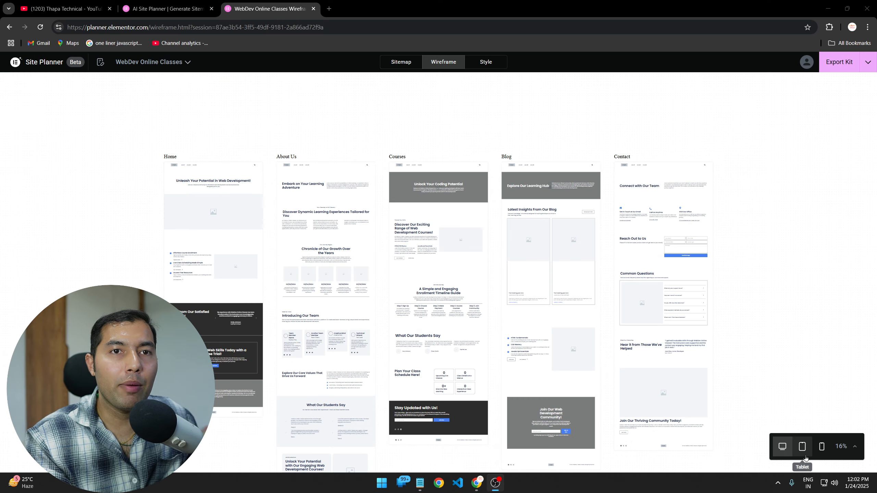
- Preview the wireframes in the tablet layout and switch them to the mobile layout, enlarged to about 102%
left_click(802, 447)
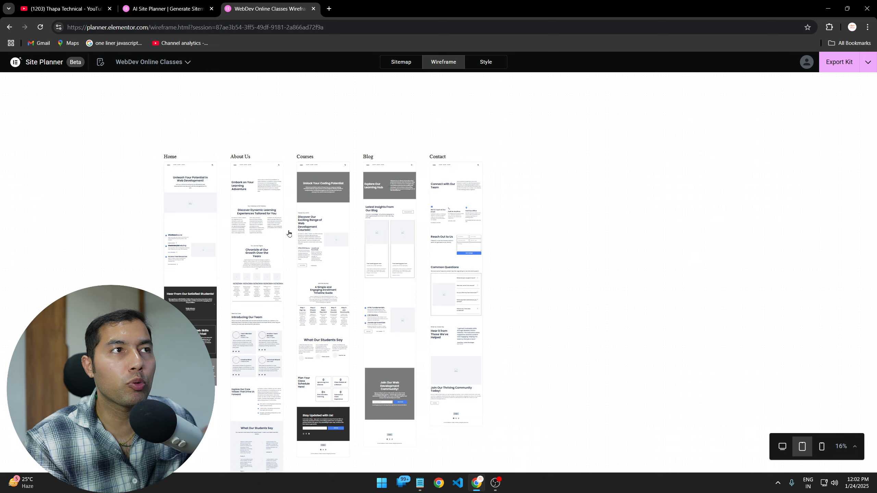
left_click(825, 447)
scroll(163, 164, "up", 10)
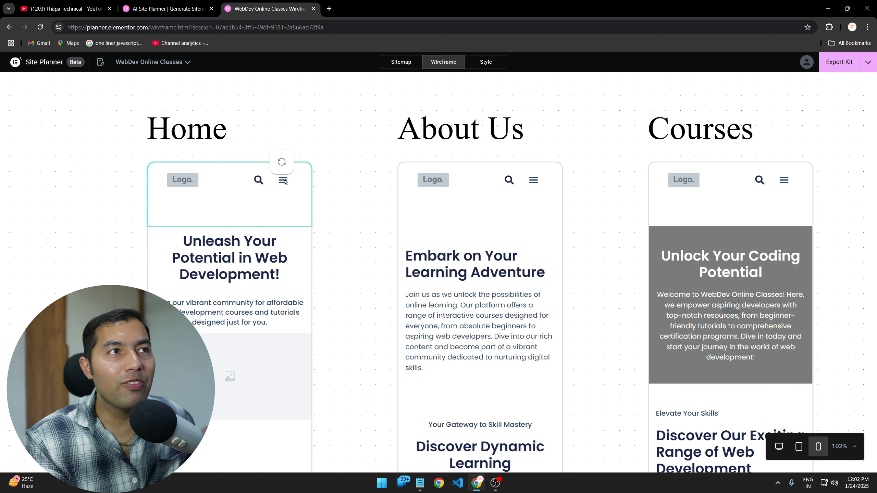
- Examine the mobile layout of the Home page from its hero section down to the footer
scroll(362, 269, "down", 4)
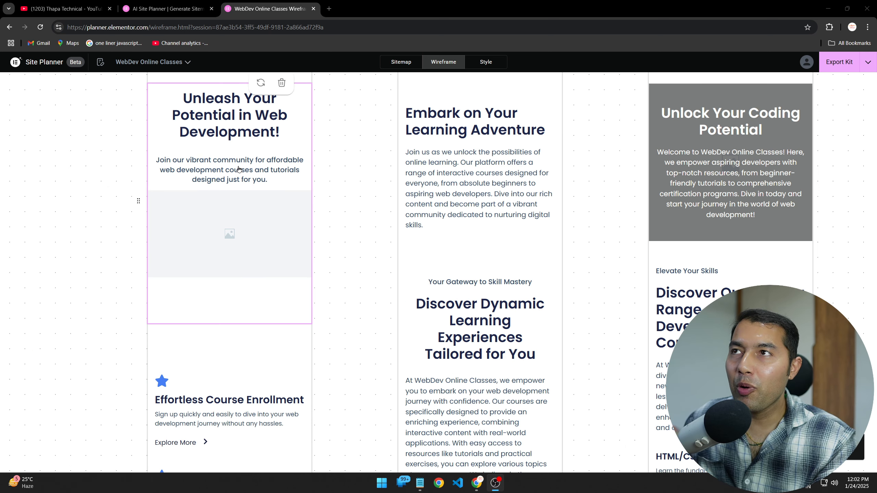
scroll(252, 145, "up", 2)
scroll(258, 159, "down", 20)
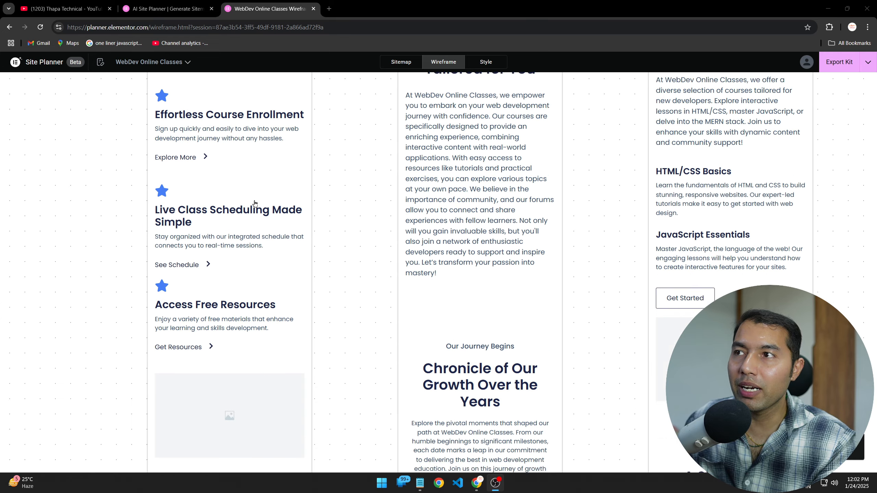
scroll(255, 204, "down", 15)
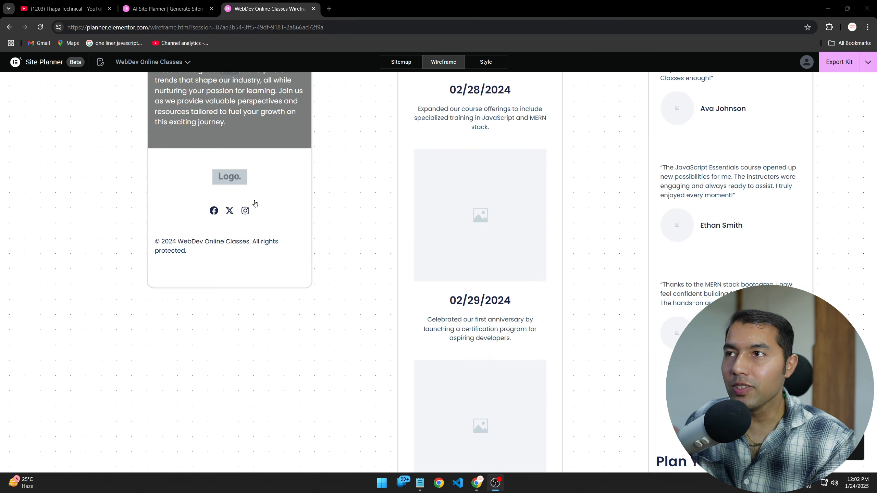
scroll(254, 204, "up", 1)
scroll(255, 203, "down", 4)
- Compare the mobile layouts of all five pages, including the About Us, Courses, Blog and Contact sections
scroll(429, 215, "up", 16)
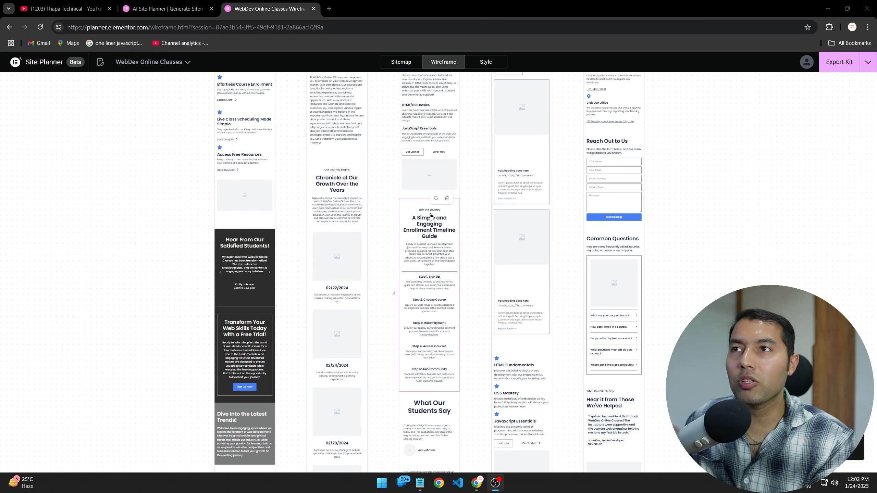
scroll(443, 217, "up", 5)
scroll(366, 229, "down", 2)
scroll(362, 232, "down", 5)
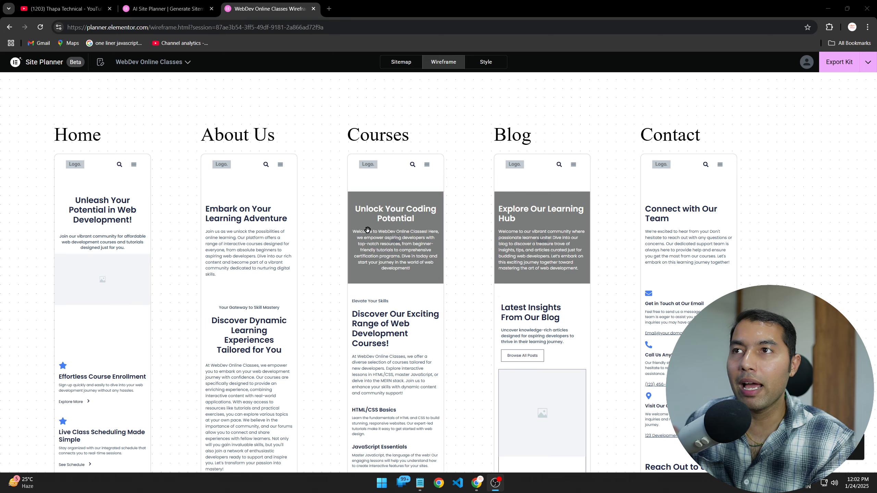
scroll(340, 229, "down", 5)
scroll(322, 252, "up", 6)
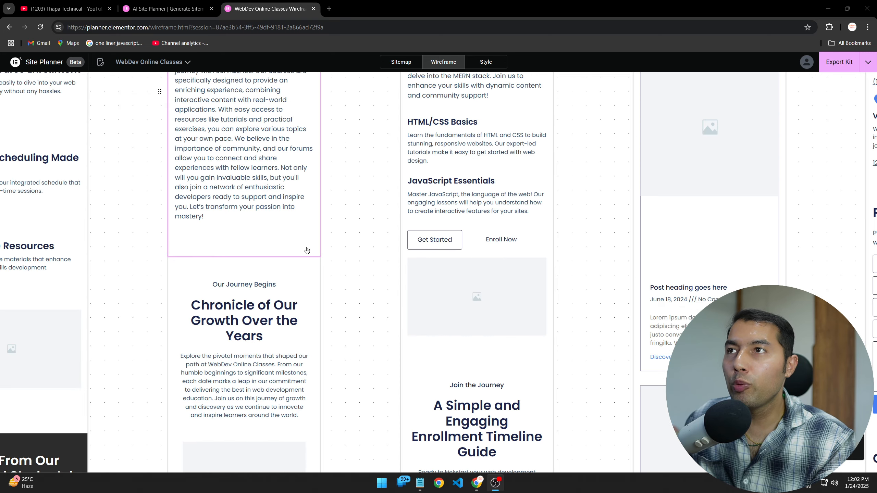
scroll(340, 270, "down", 6)
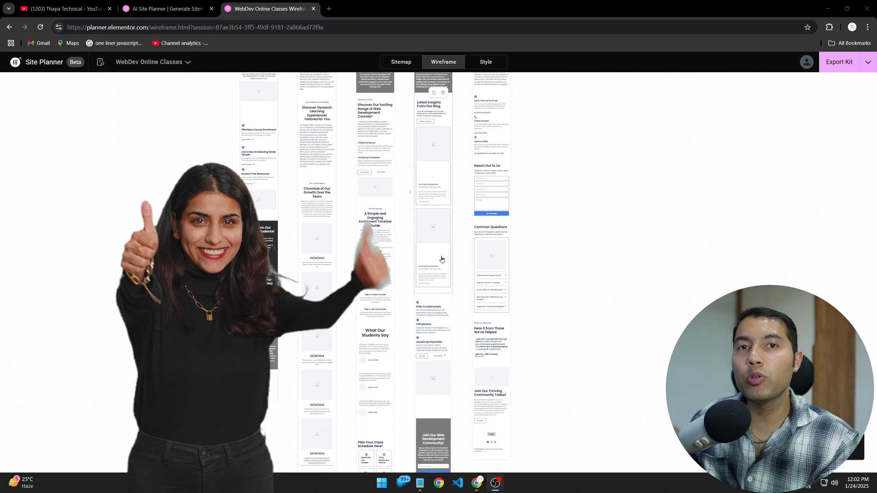
scroll(397, 263, "up", 8)
scroll(449, 257, "down", 4)
scroll(538, 278, "up", 3)
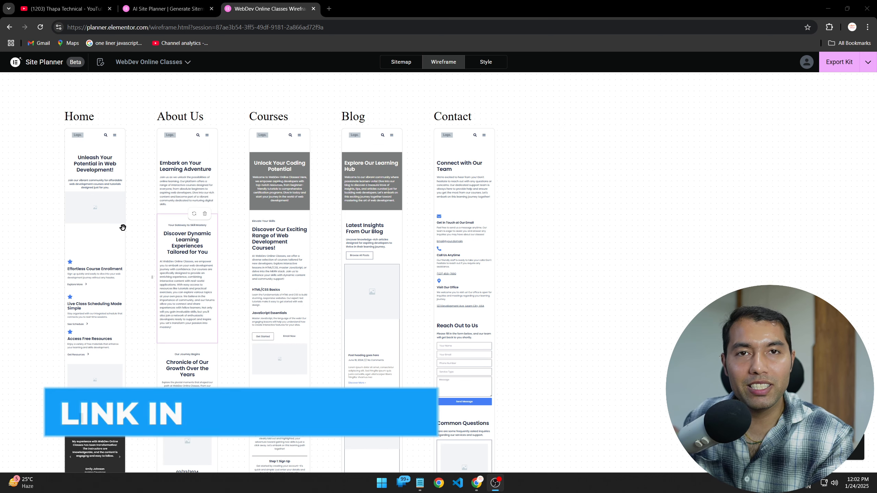
scroll(67, 225, "up", 5)
scroll(373, 229, "down", 5)
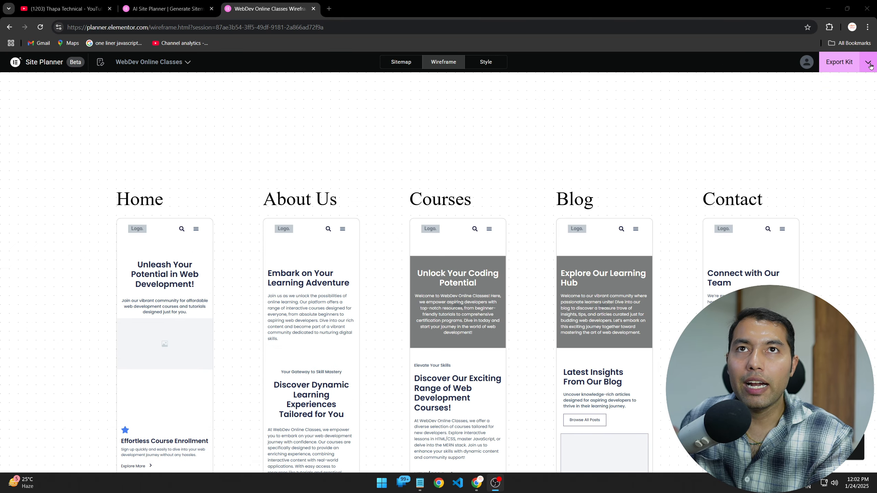
- Preview the site plan document and read it through from the brief and sitemap to the Contact page breakdown, closing the preview at the end
left_click(864, 131)
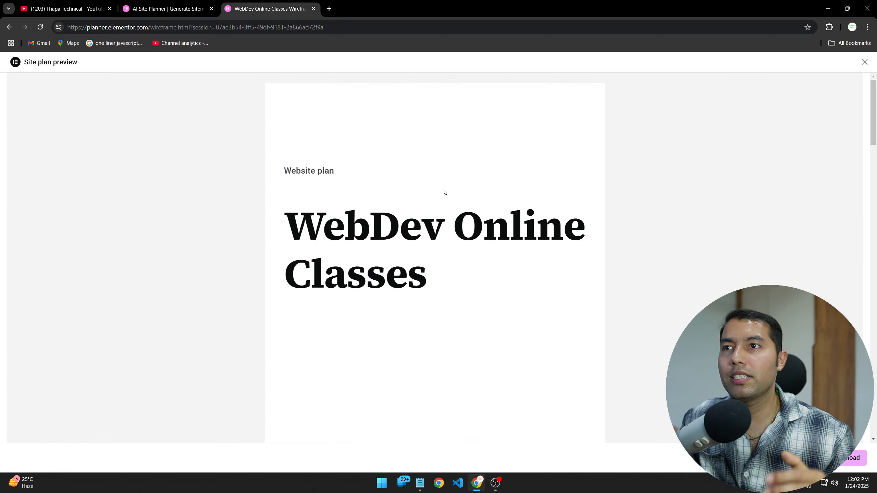
scroll(398, 290, "down", 20)
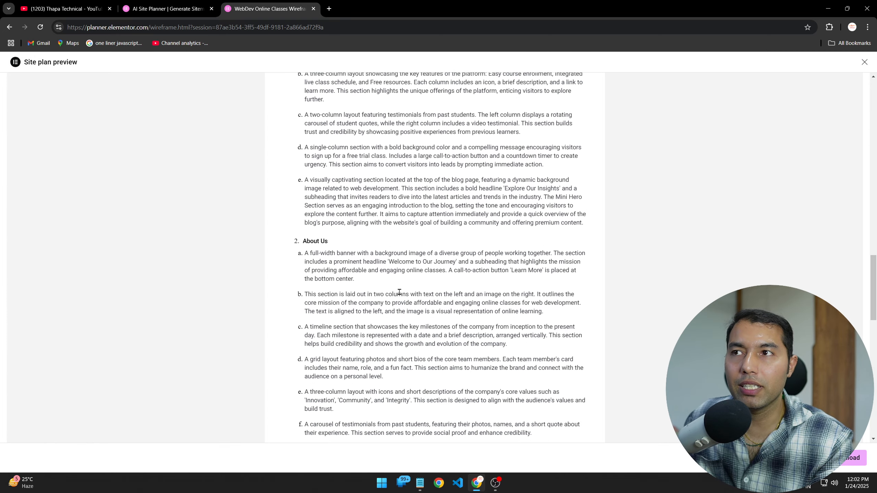
scroll(399, 291, "down", 15)
scroll(400, 293, "up", 20)
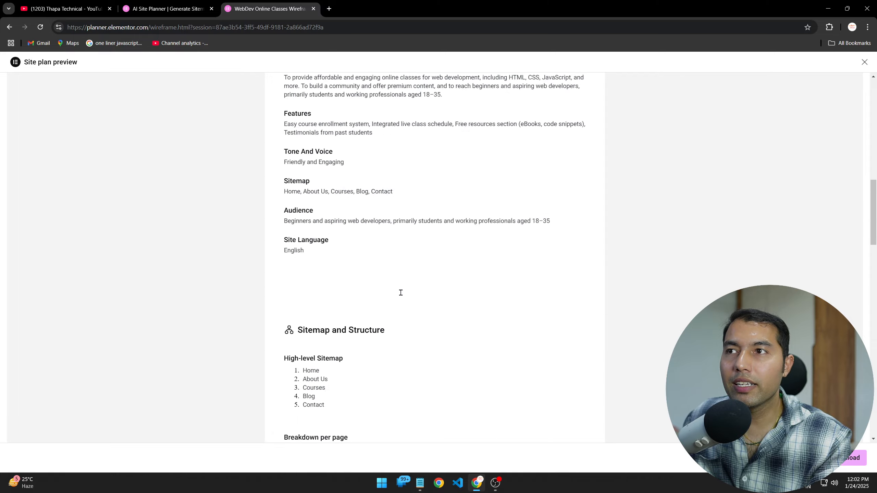
scroll(400, 292, "down", 20)
scroll(401, 292, "down", 10)
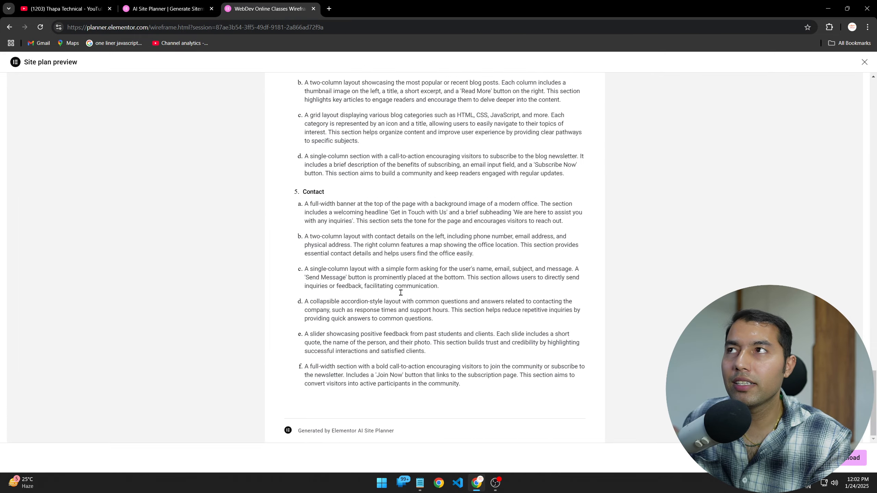
scroll(400, 292, "up", 20)
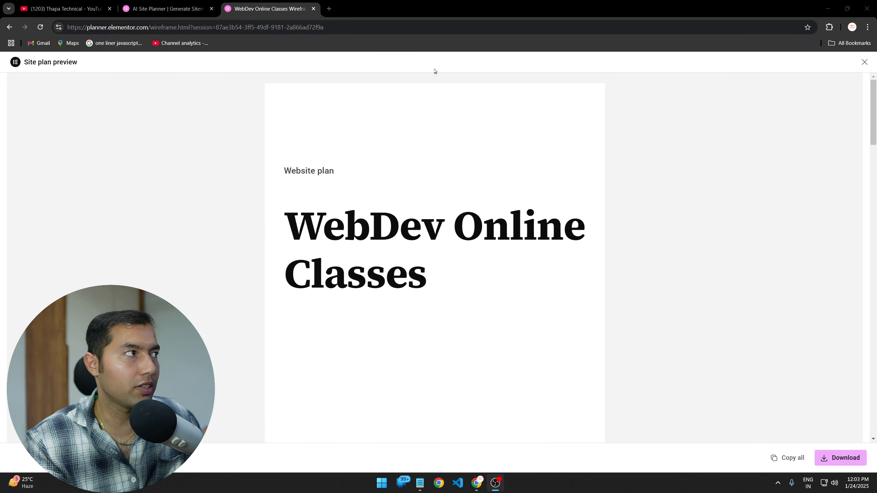
left_click(864, 62)
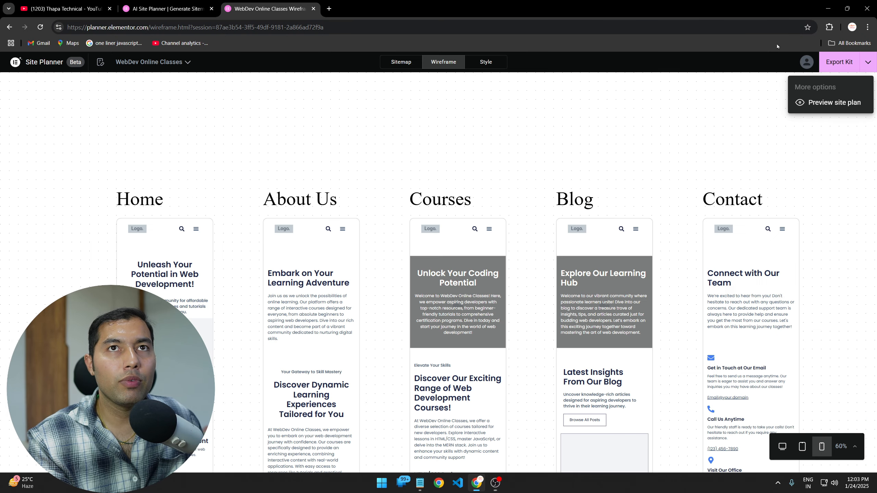
- Export and download the website kit, and check the folders and files inside the downloaded archive
left_click(839, 64)
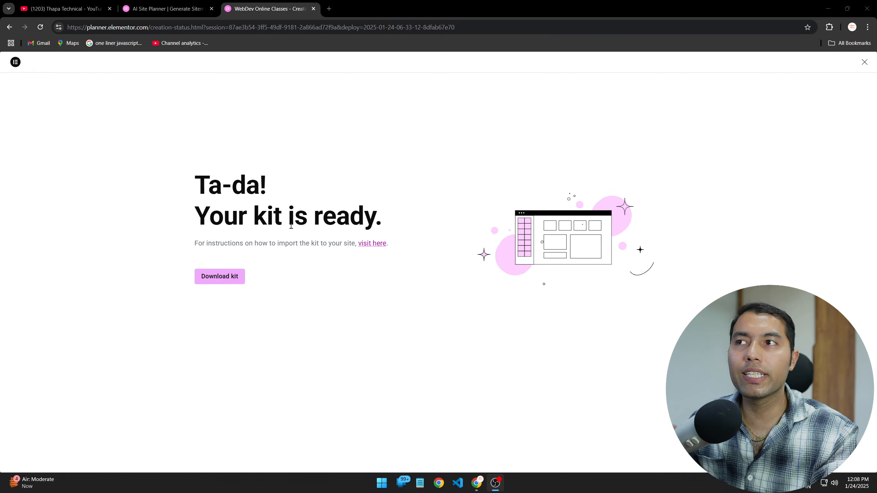
left_click(229, 278)
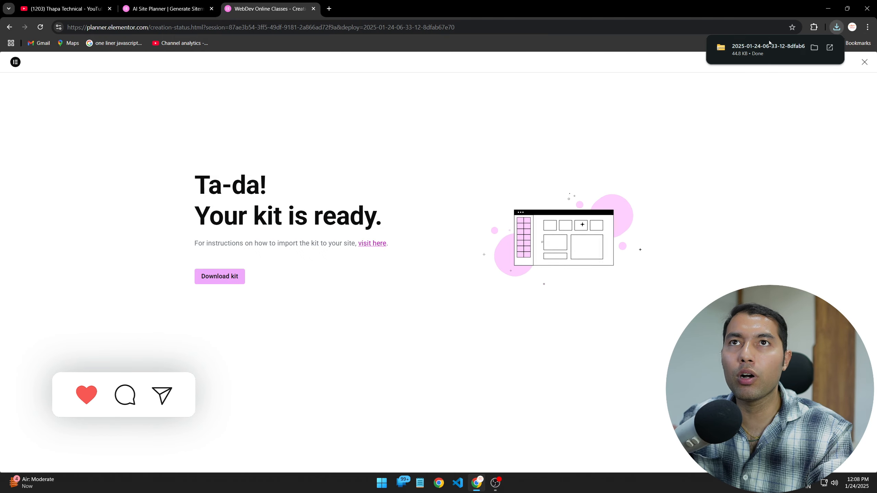
left_click(757, 48)
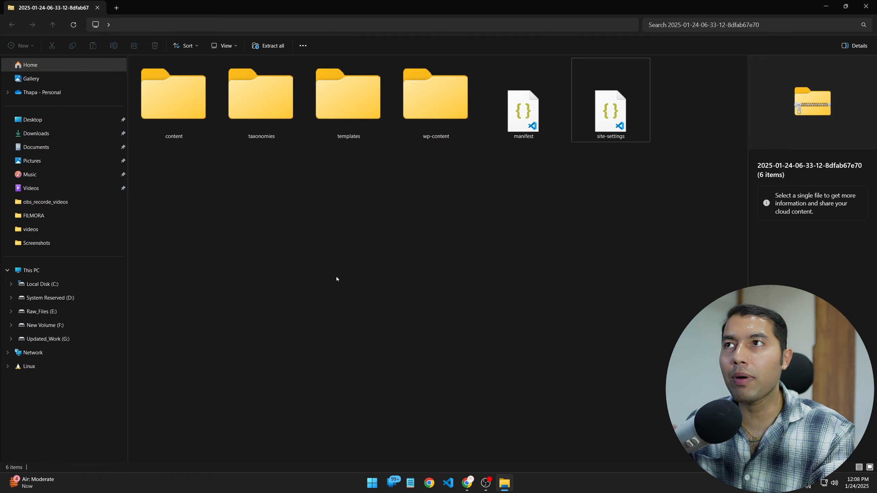
left_click(872, 8)
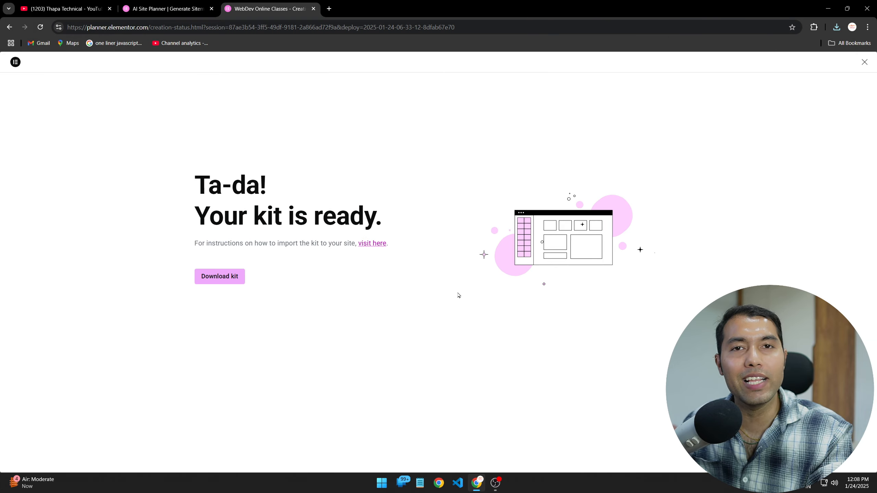
- Switch to the YouTube video page and open the description's free site planner link in a new tab, plus one of the community links below it
key("ctrl+shift+Tab")
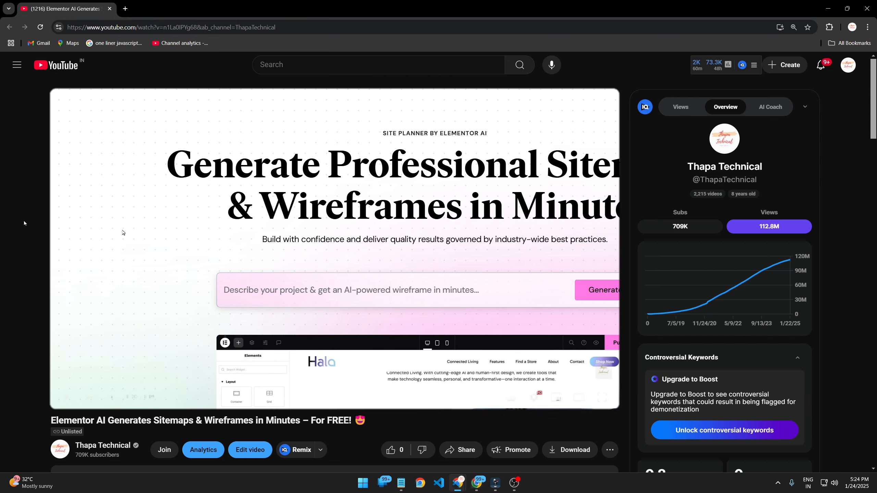
scroll(24, 221, "down", 6)
scroll(24, 220, "up", 6)
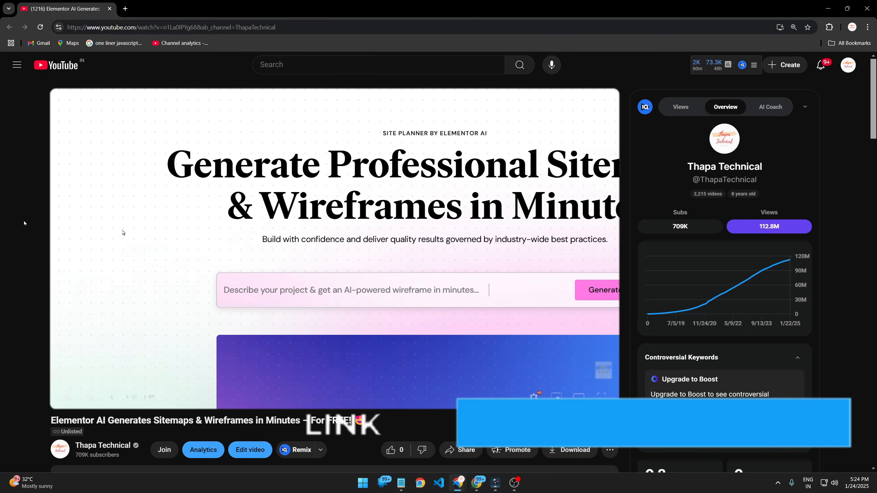
scroll(24, 221, "down", 6)
right_click(150, 211)
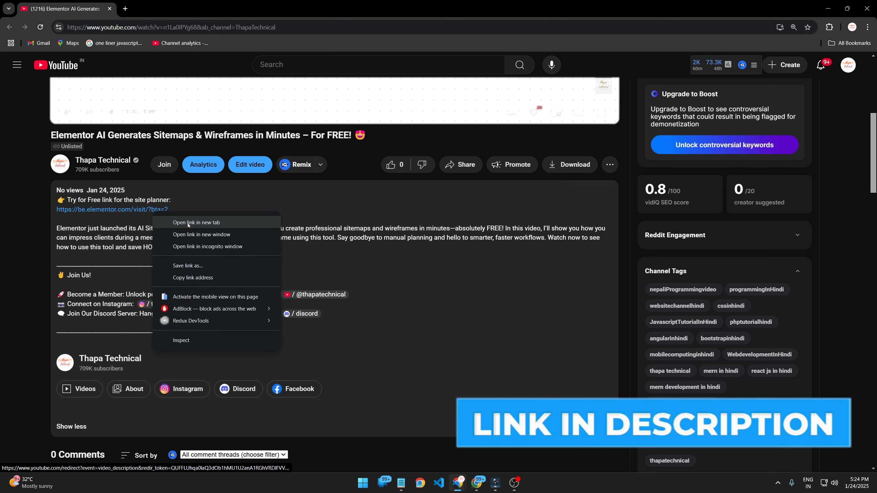
left_click(186, 223)
scroll(283, 252, "down", 6)
left_click(308, 251)
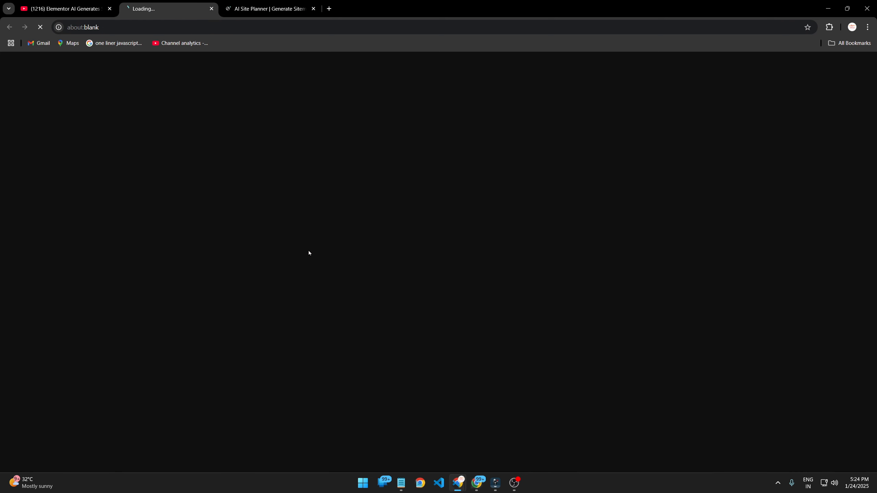